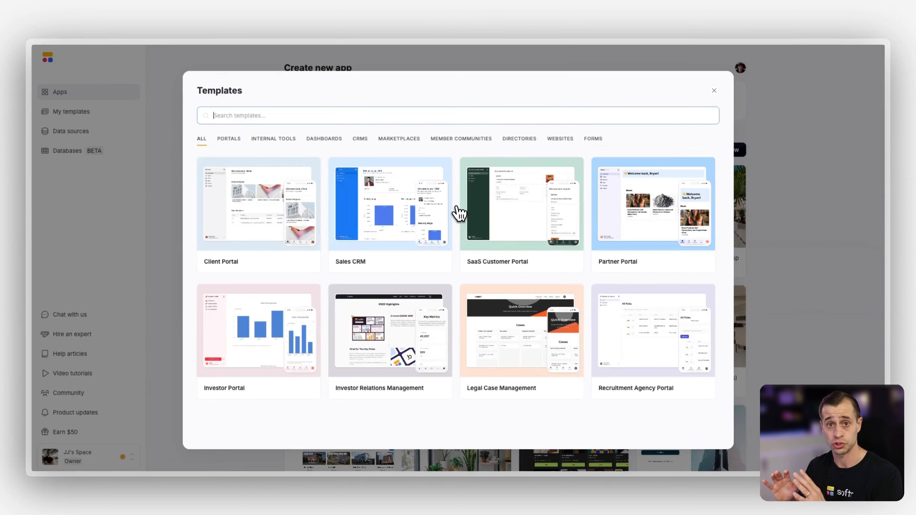
left_click(802, 205)
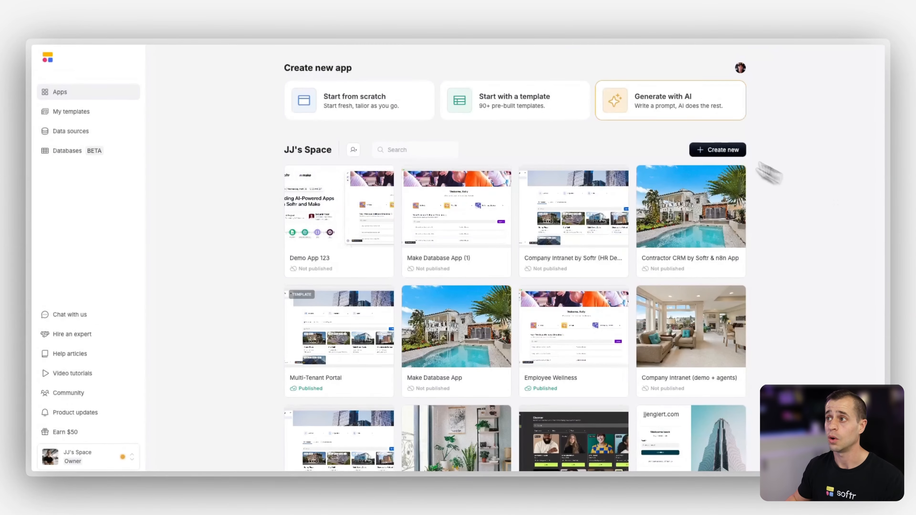
left_click(660, 106)
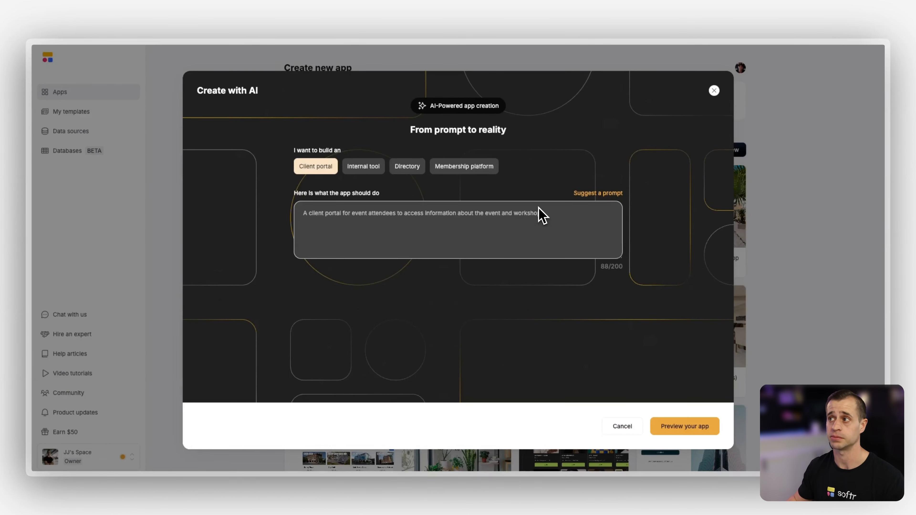
left_click(714, 90)
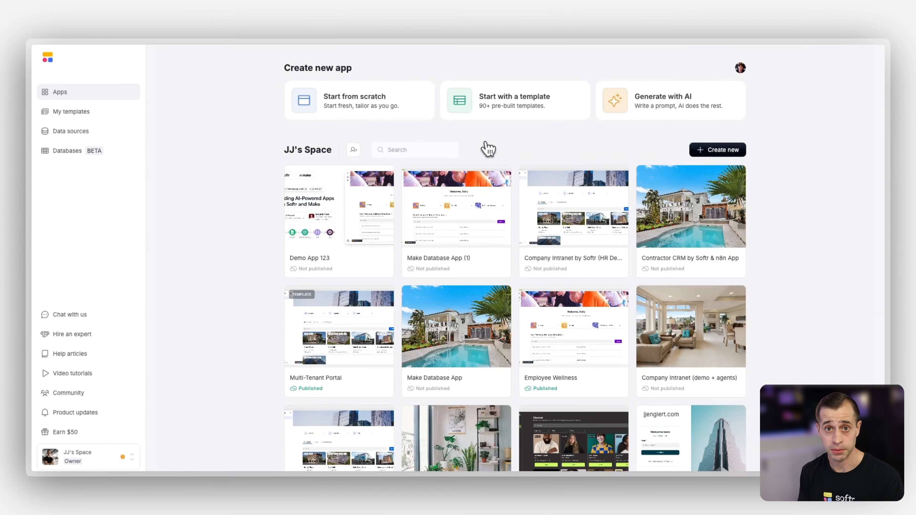
Start a new app from scratch with Airtable as its data source
left_click(372, 108)
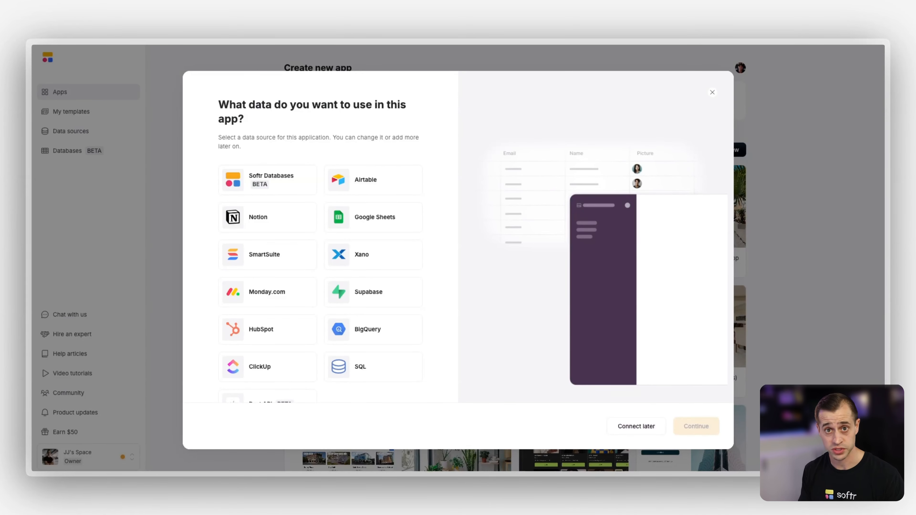
scroll(370, 152, "down", 2)
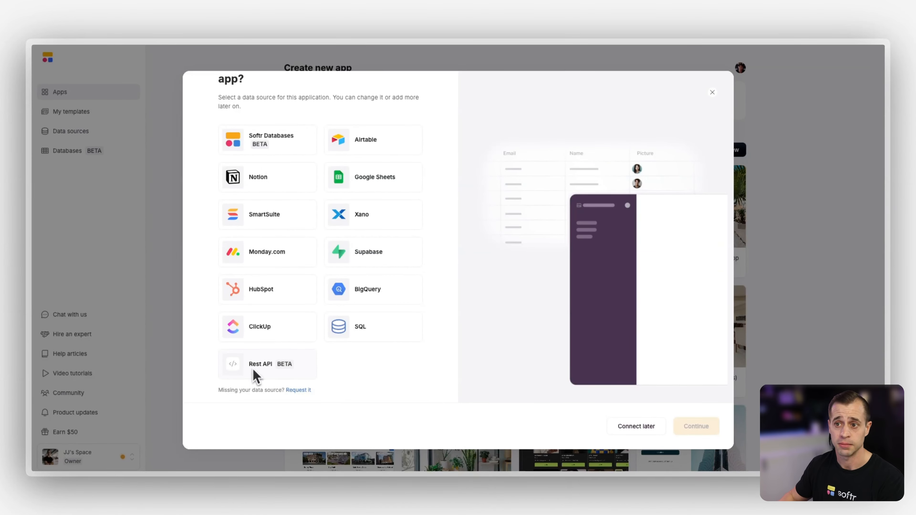
scroll(253, 370, "up", 2)
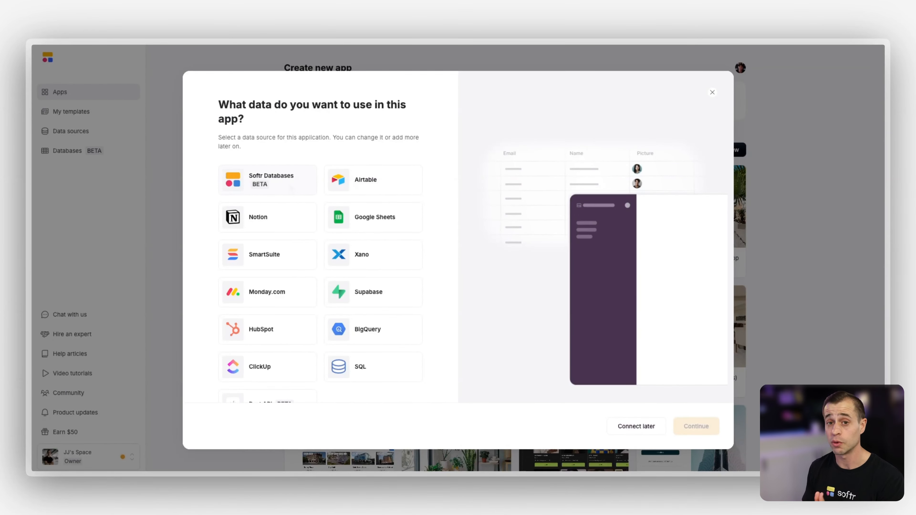
left_click(381, 196)
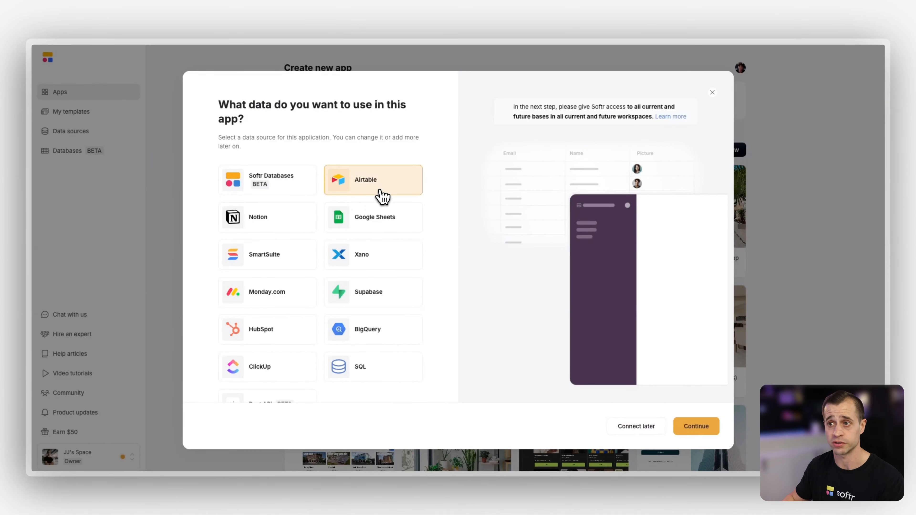
left_click(698, 427)
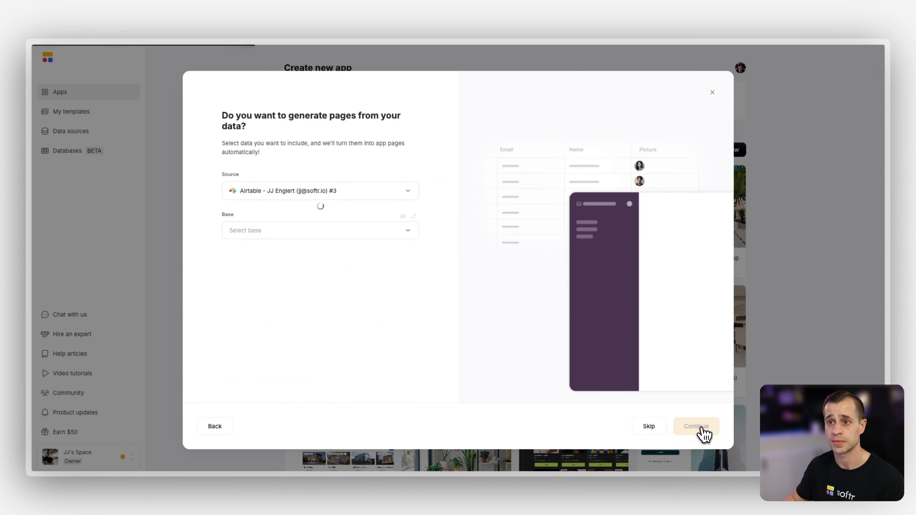
Search the Airtable bases for "demo" and choose Inventory Management by Softr (demo) as the base
type("demo")
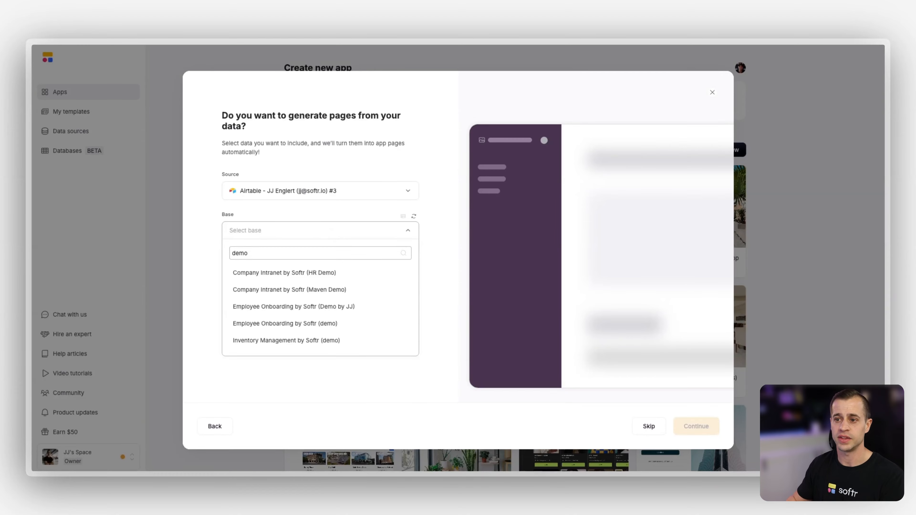
left_click(323, 341)
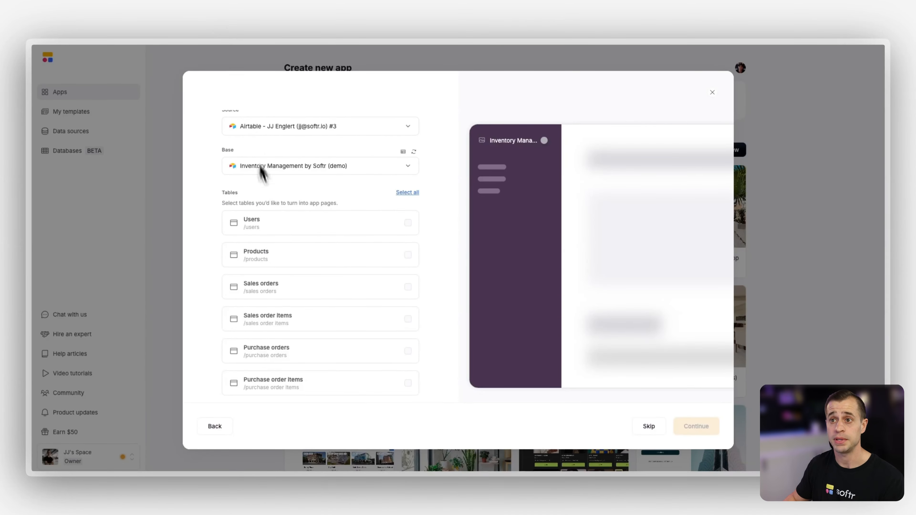
scroll(289, 231, "up", 1)
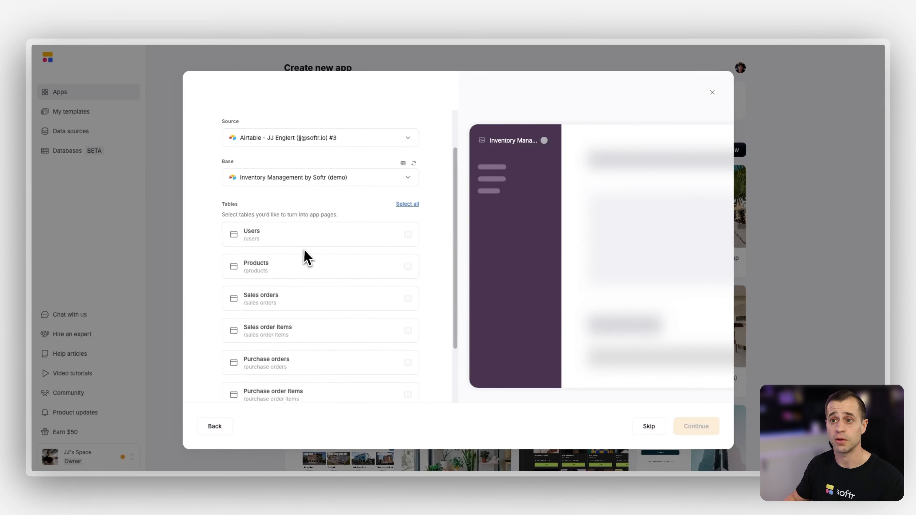
scroll(306, 257, "up", 1)
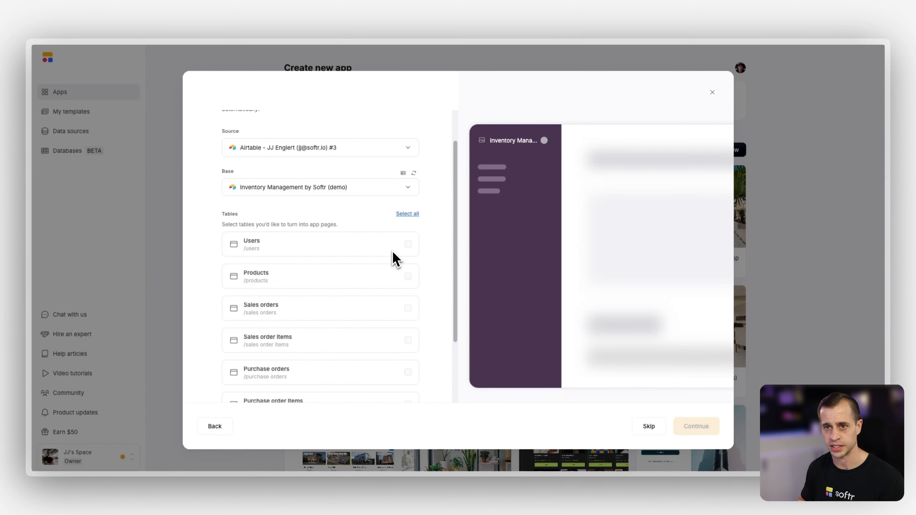
Select all tables of the base to turn into app pages and generate the app
left_click(411, 214)
scroll(393, 247, "down", 1)
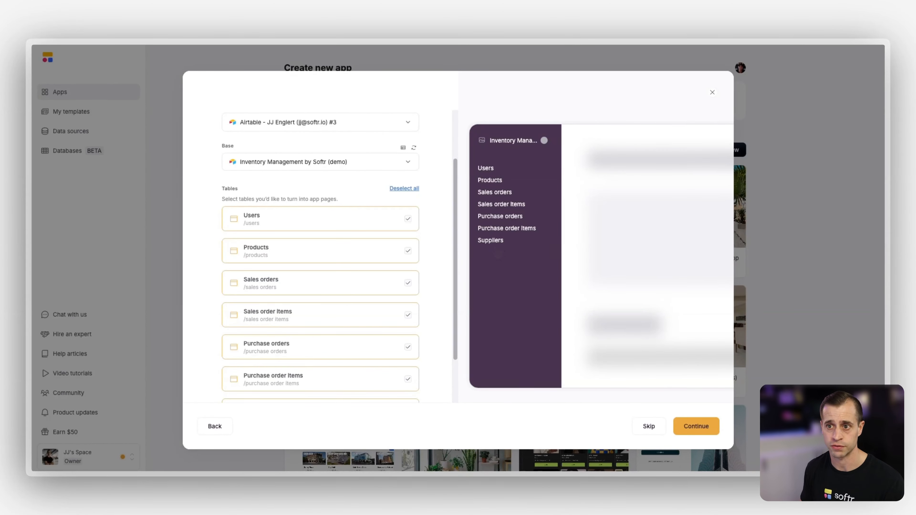
scroll(440, 267, "down", 2)
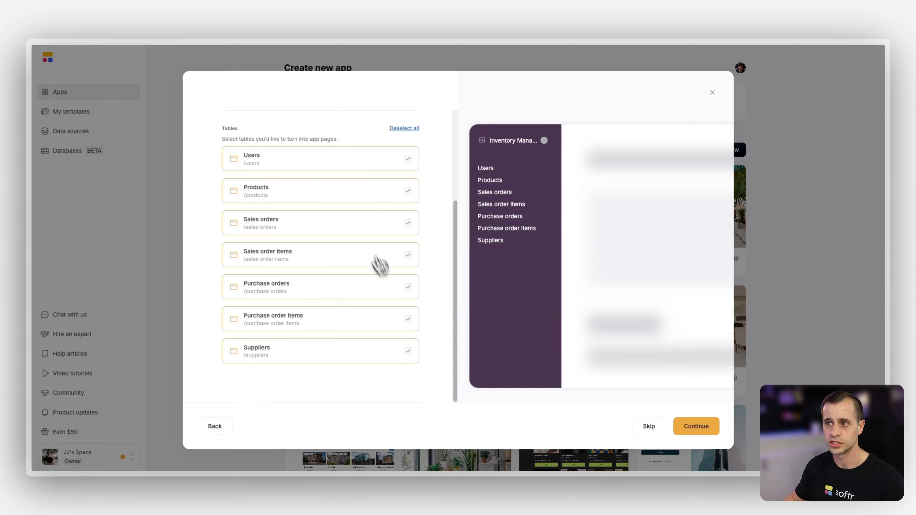
left_click(699, 427)
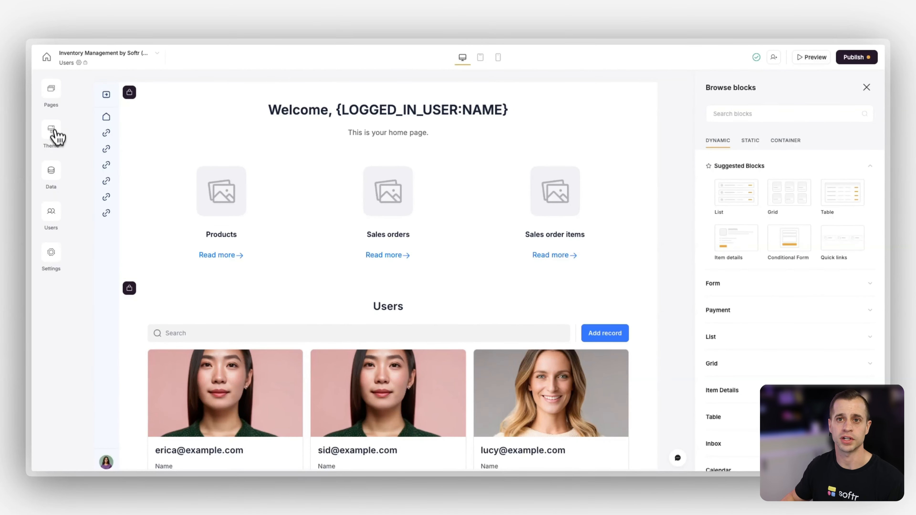
Open the Log in page from the app's utility pages
left_click(57, 97)
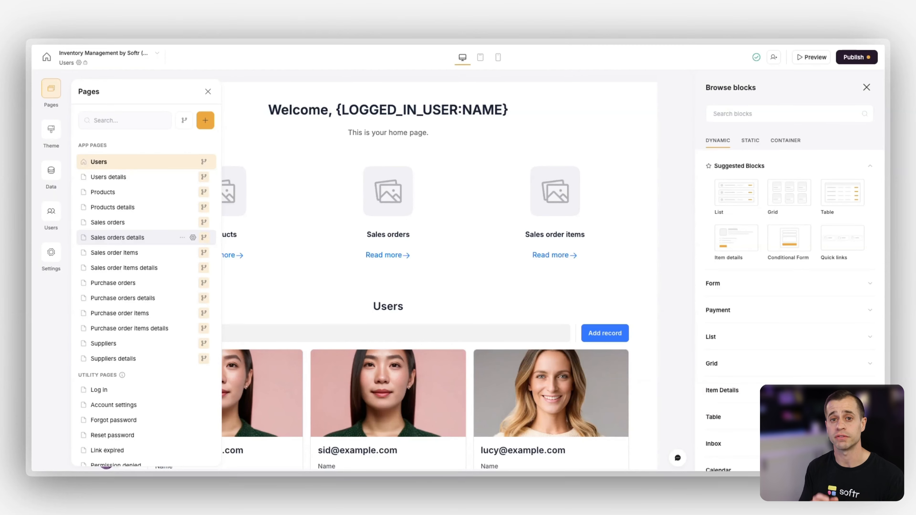
scroll(333, 328, "down", 3)
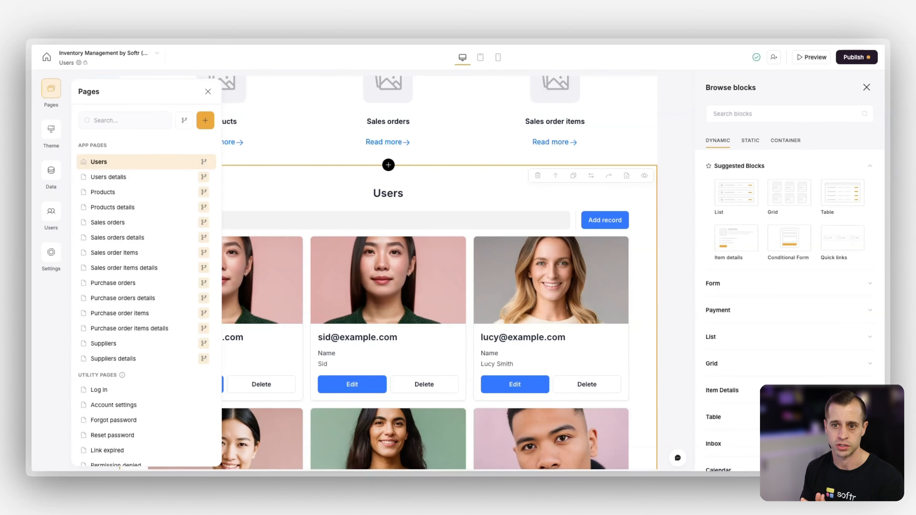
scroll(123, 282, "down", 1)
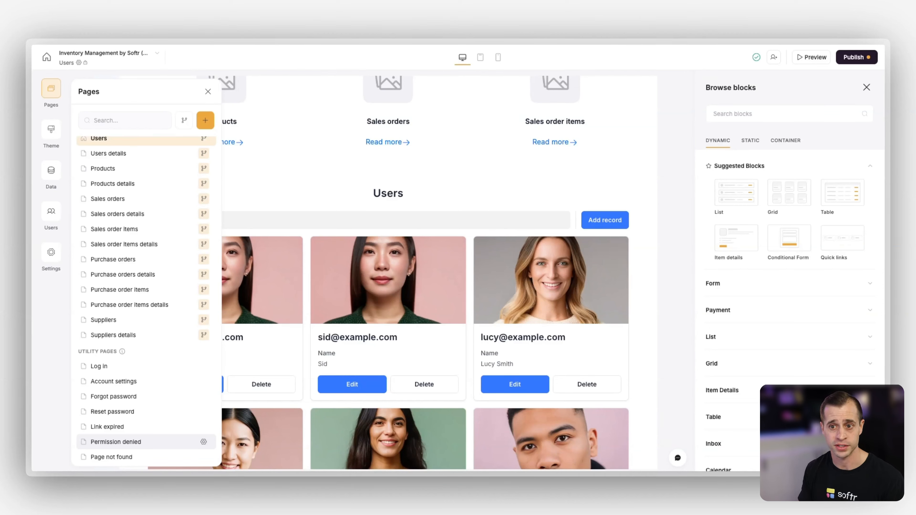
left_click(110, 368)
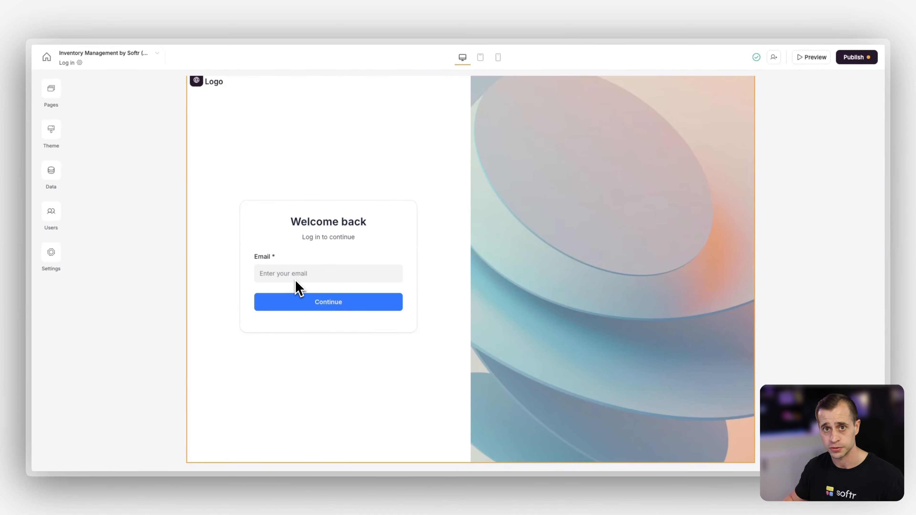
Replace the sign-in block's side section background with an uploaded aerial photo of a warehouse and truck yard
left_click(298, 360)
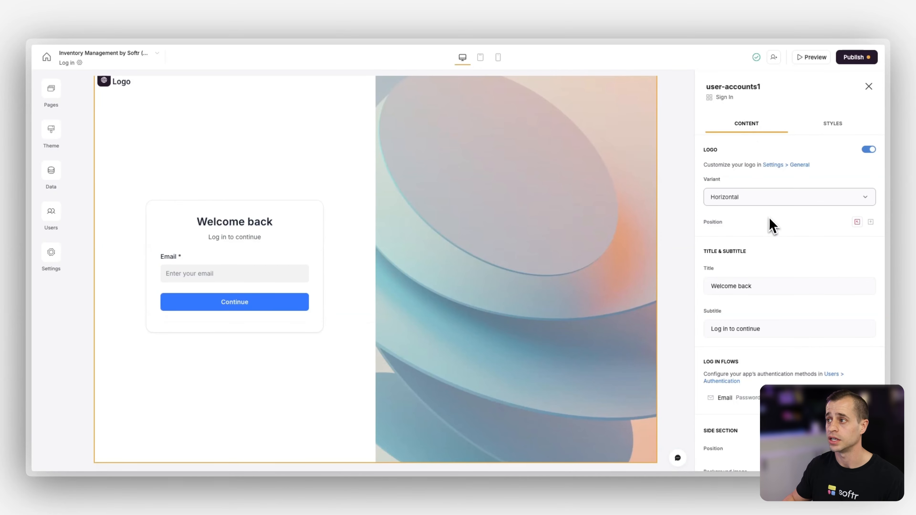
scroll(770, 216, "down", 5)
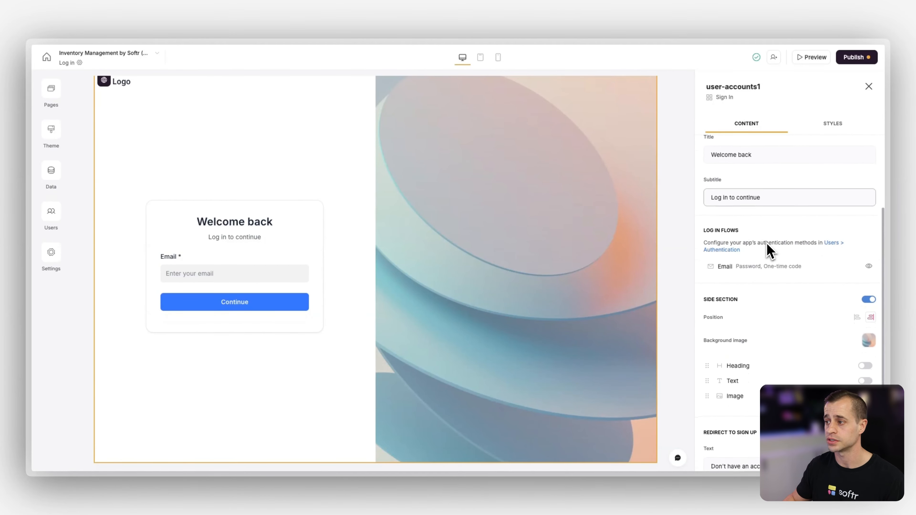
scroll(803, 314, "down", 1)
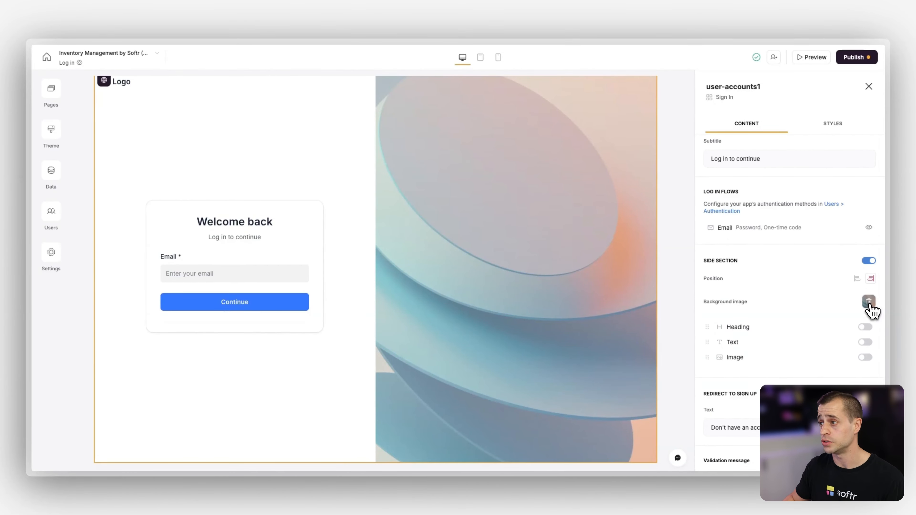
left_click(869, 302)
left_click(862, 305)
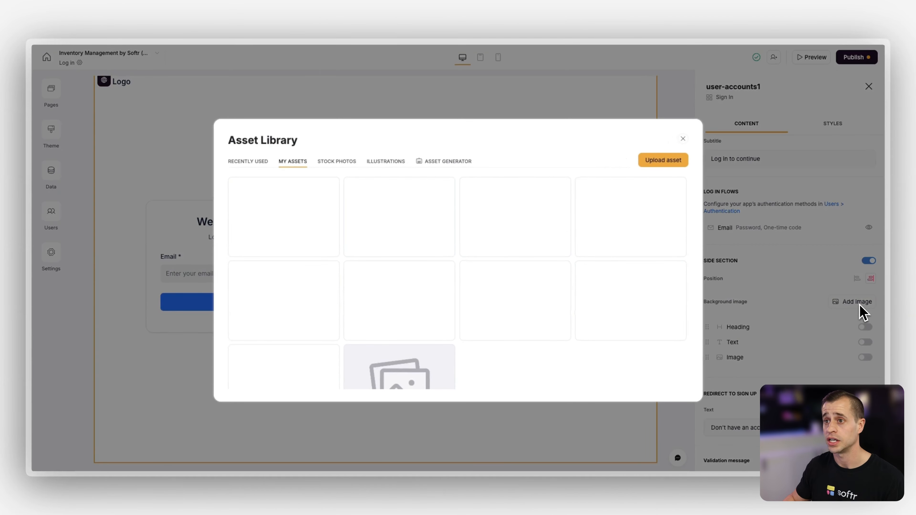
left_click(249, 162)
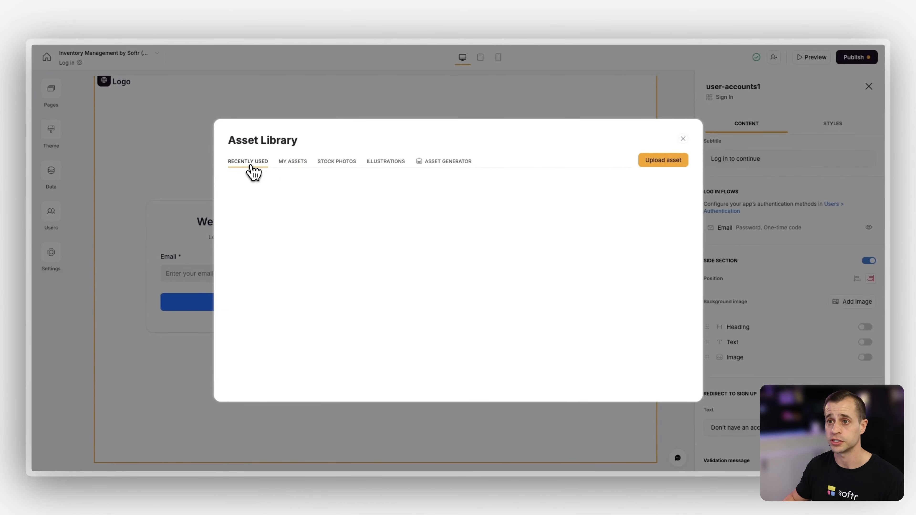
left_click(659, 162)
double_click(437, 189)
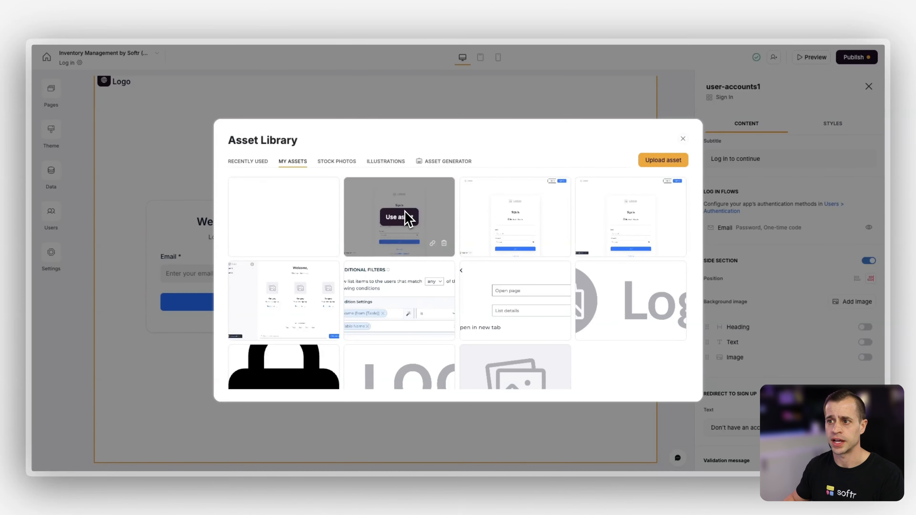
left_click(285, 218)
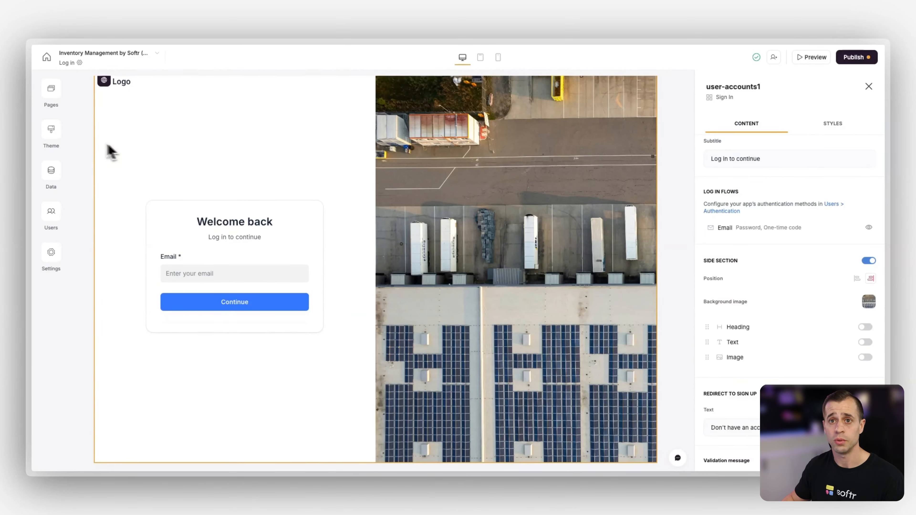
Set the theme's accent color to #141414
left_click(54, 135)
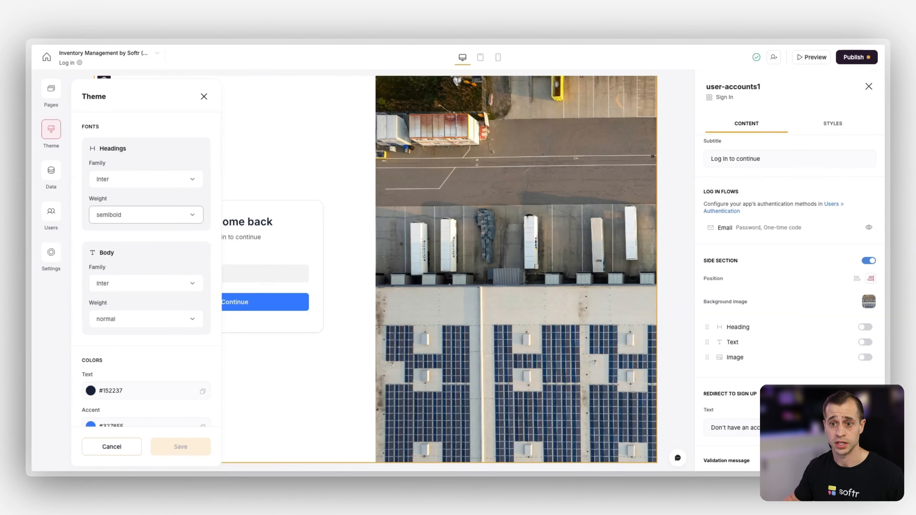
scroll(168, 276, "down", 2)
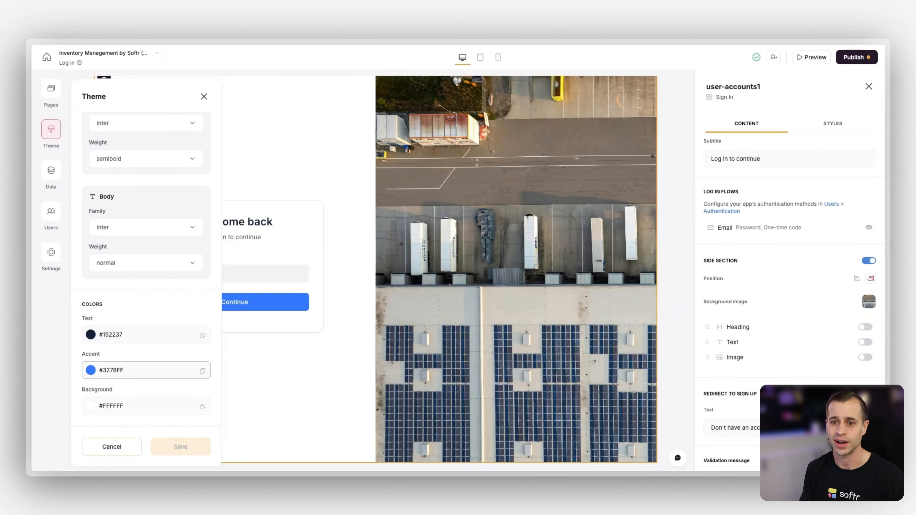
scroll(152, 318, "down", 2)
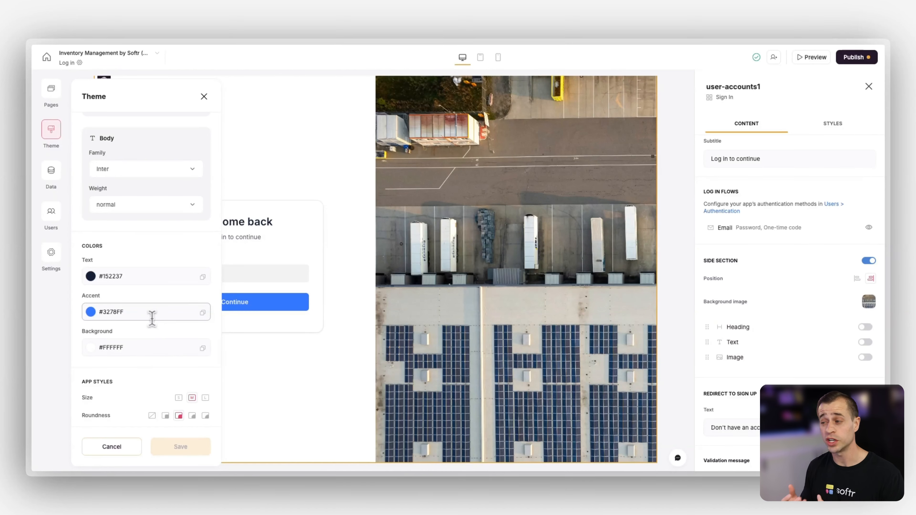
double_click(114, 313)
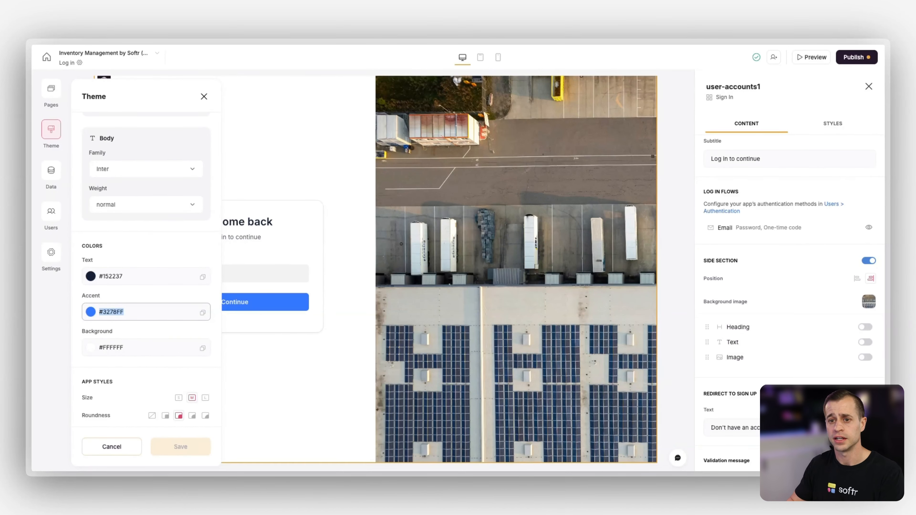
type("141414")
left_click(155, 299)
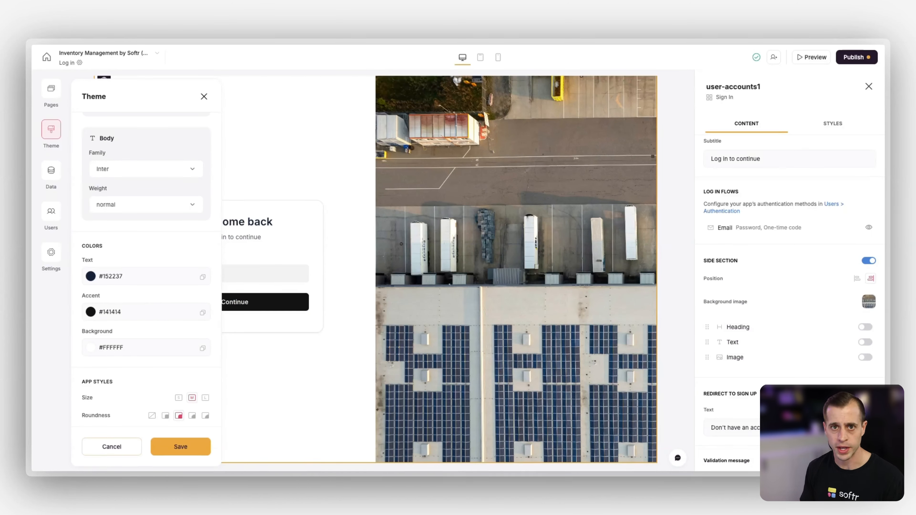
Try the small and large sizes in the theme's app styles and set the size back to medium
scroll(148, 202, "up", 3)
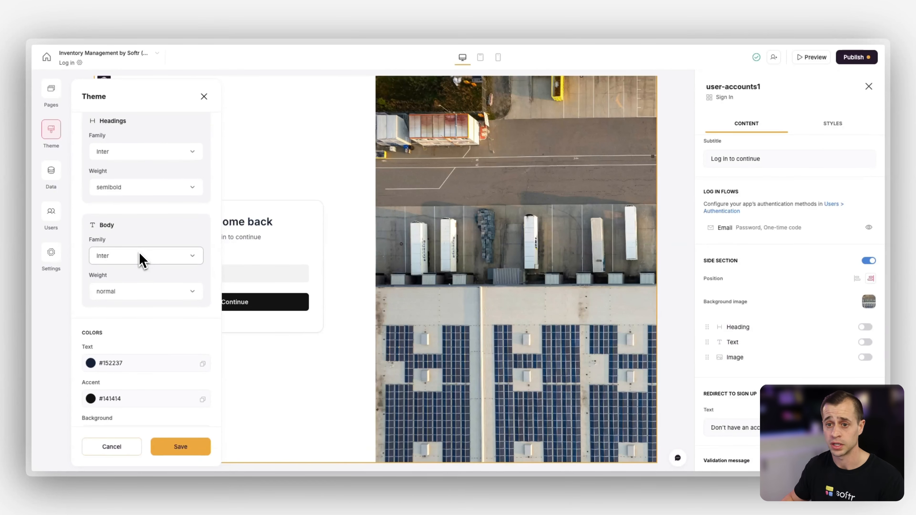
scroll(141, 259, "down", 7)
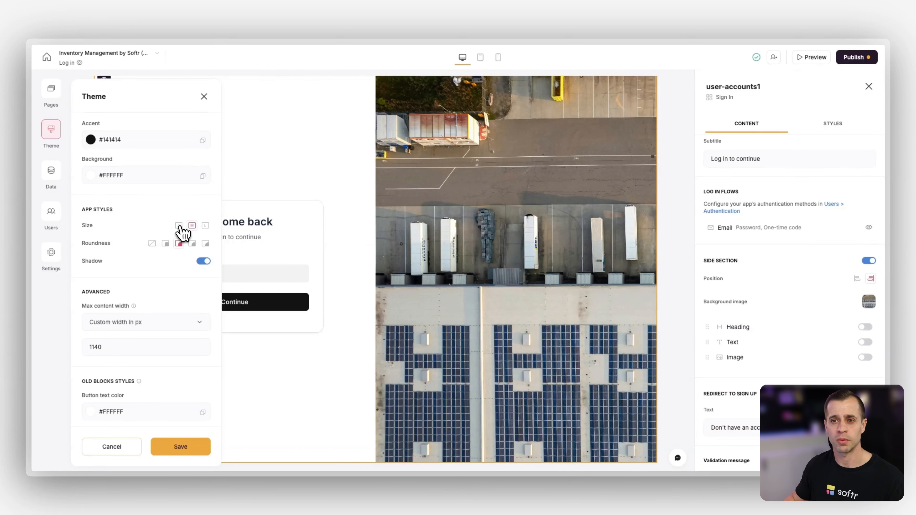
left_click(179, 226)
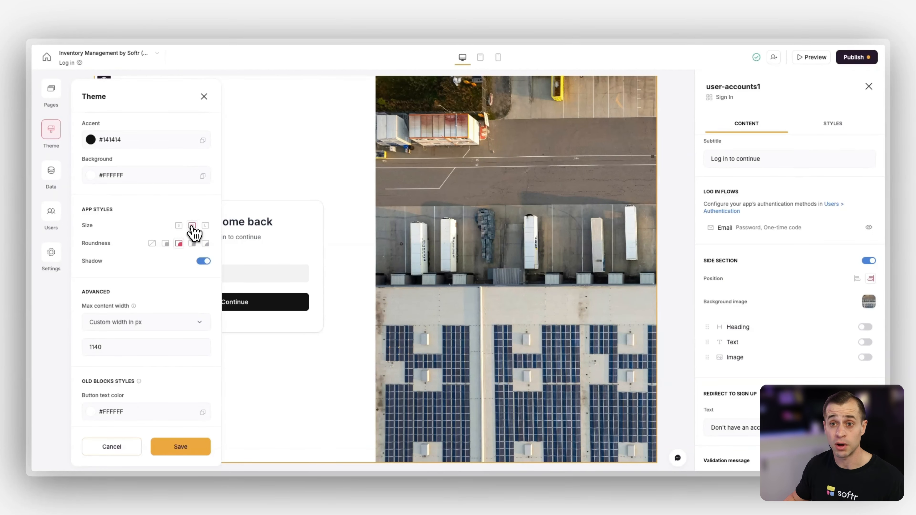
left_click(205, 226)
left_click(192, 226)
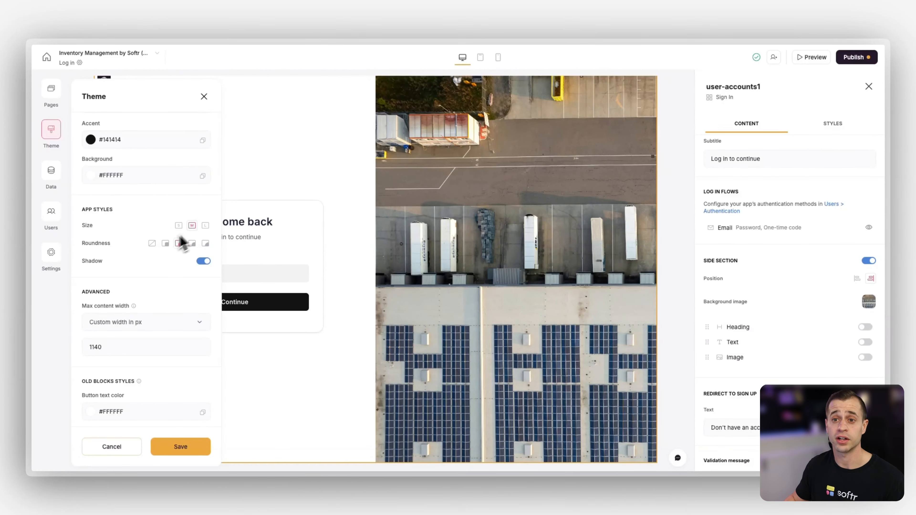
Set the theme's roundness to the fourth of its five levels and save the theme
left_click(205, 243)
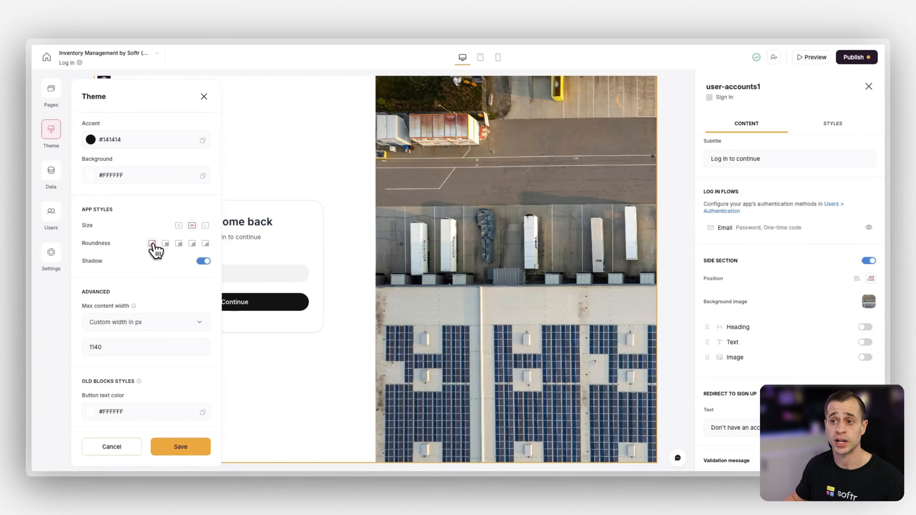
left_click(152, 243)
left_click(192, 243)
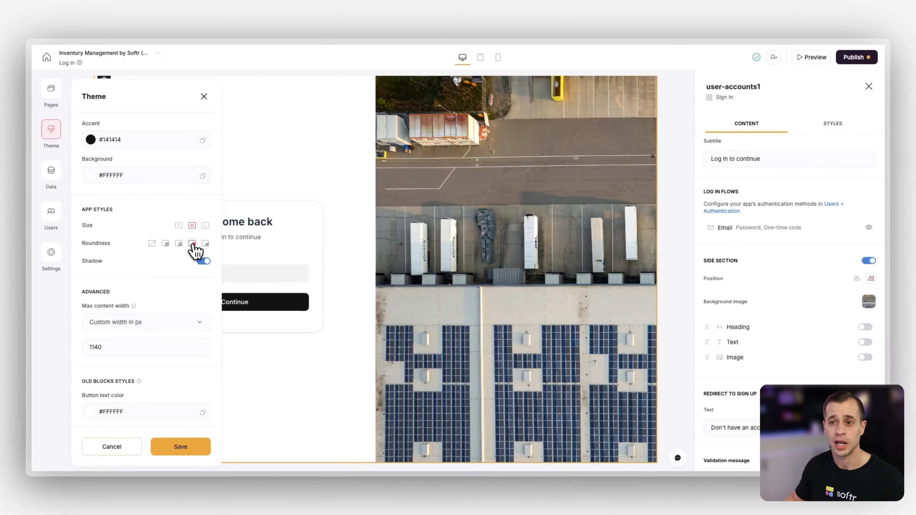
scroll(182, 263, "down", 3)
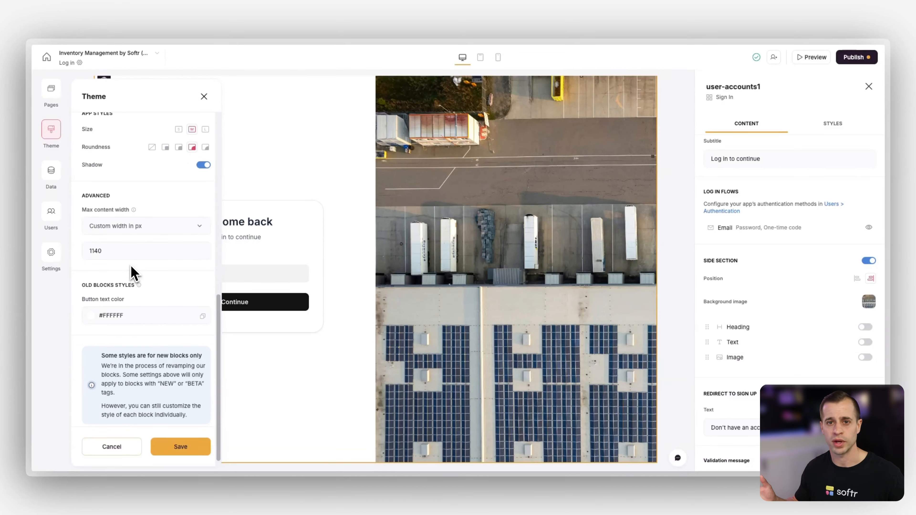
left_click(181, 447)
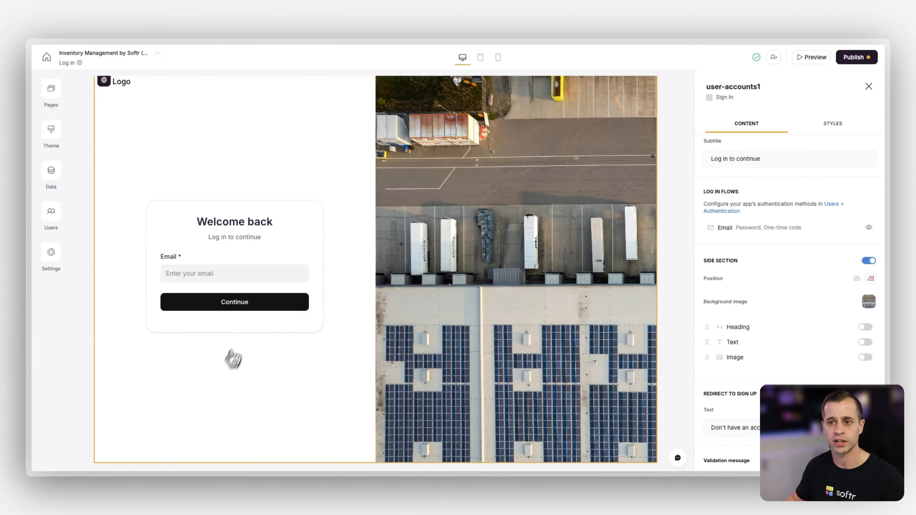
Open the Users home page and select its side navigation block for editing
scroll(236, 354, "up", 1)
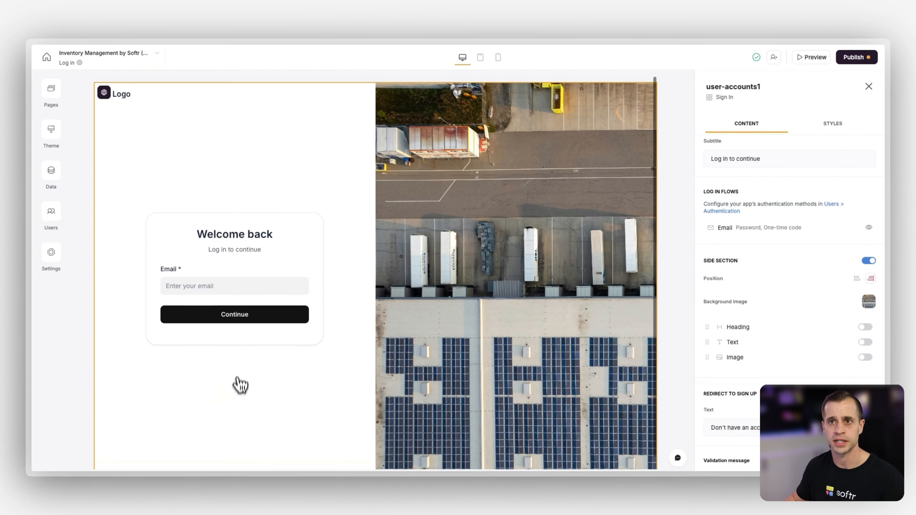
left_click(56, 94)
left_click(126, 164)
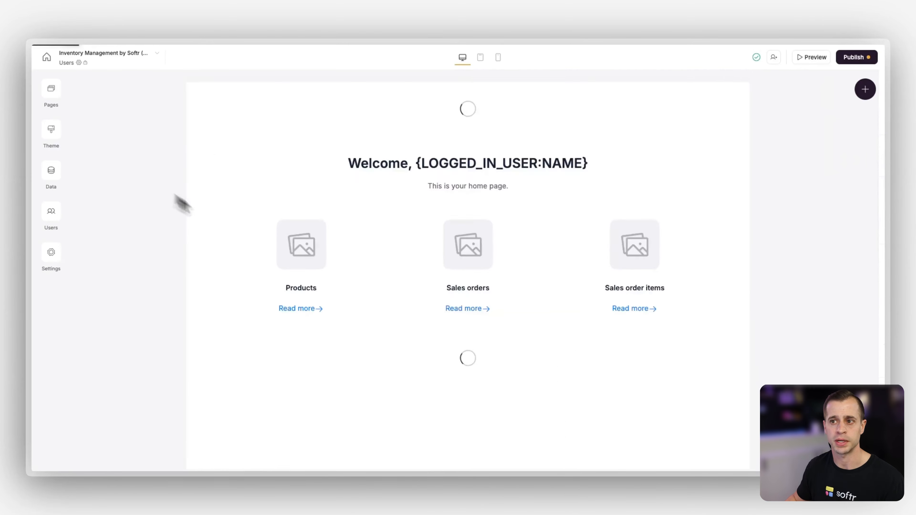
left_click(202, 252)
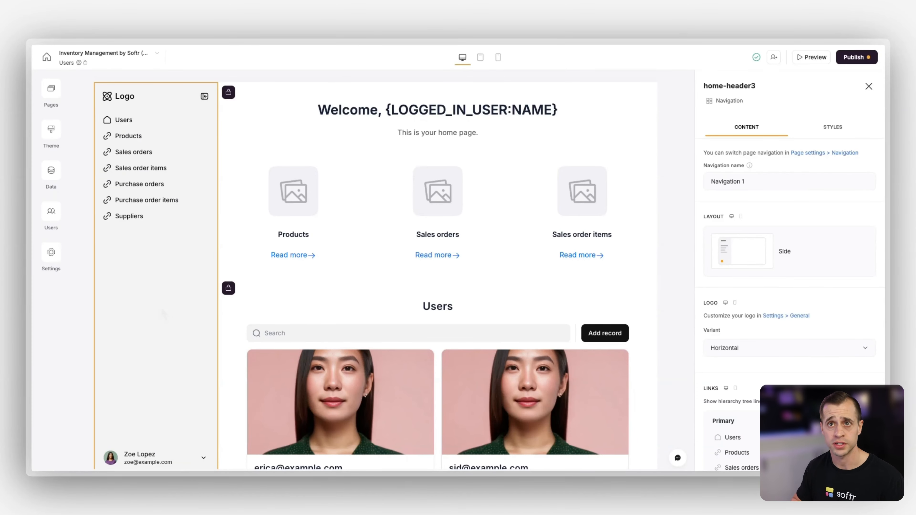
Change the logo text to Solar-R-Us in the app's general settings
left_click(54, 259)
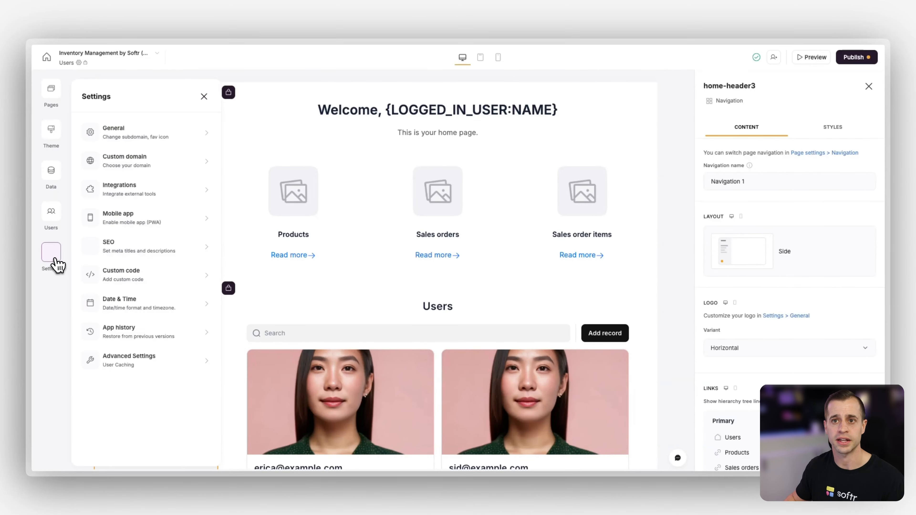
left_click(151, 133)
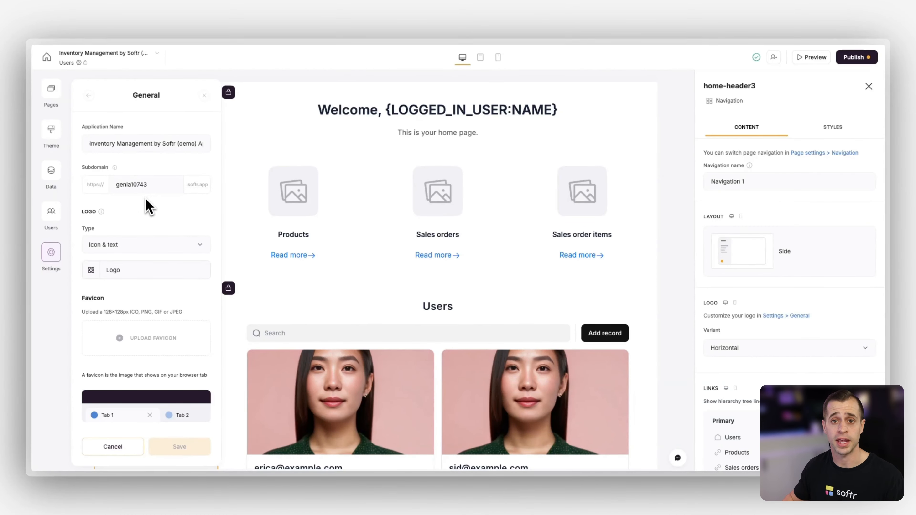
scroll(148, 224, "down", 2)
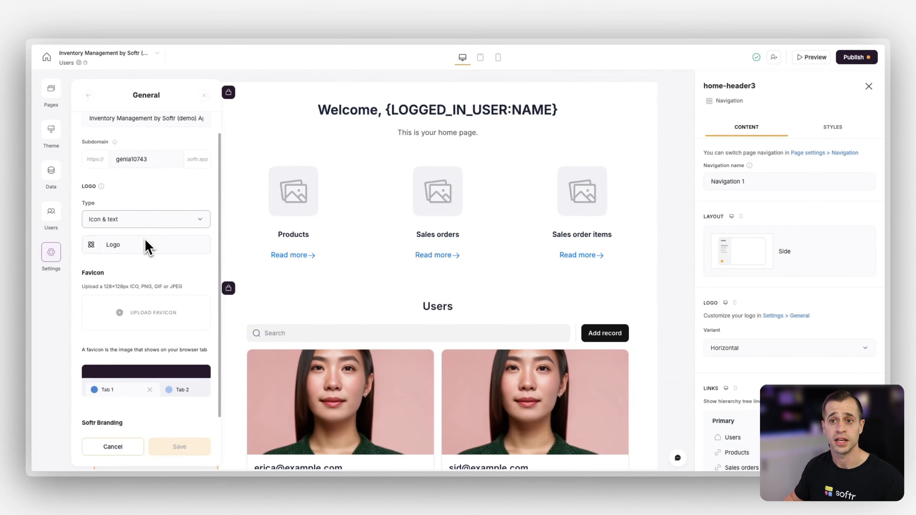
double_click(118, 241)
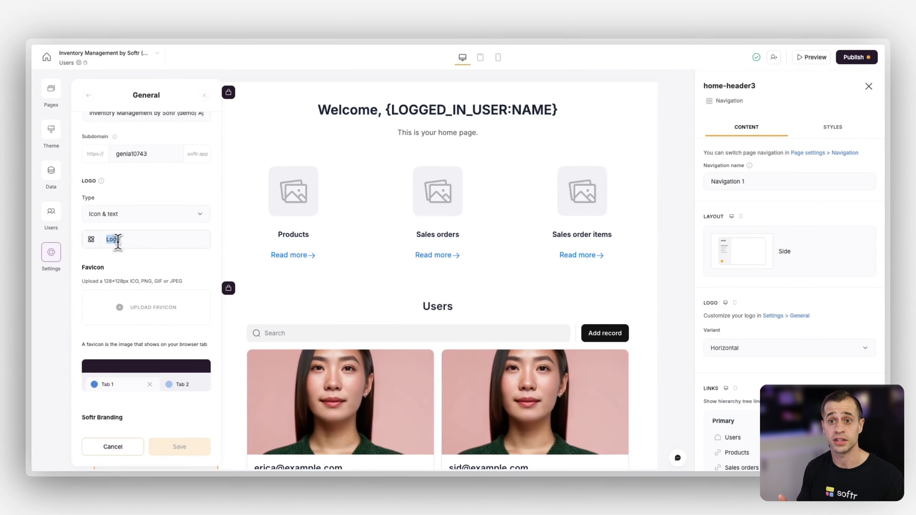
type("Solar-R-Us")
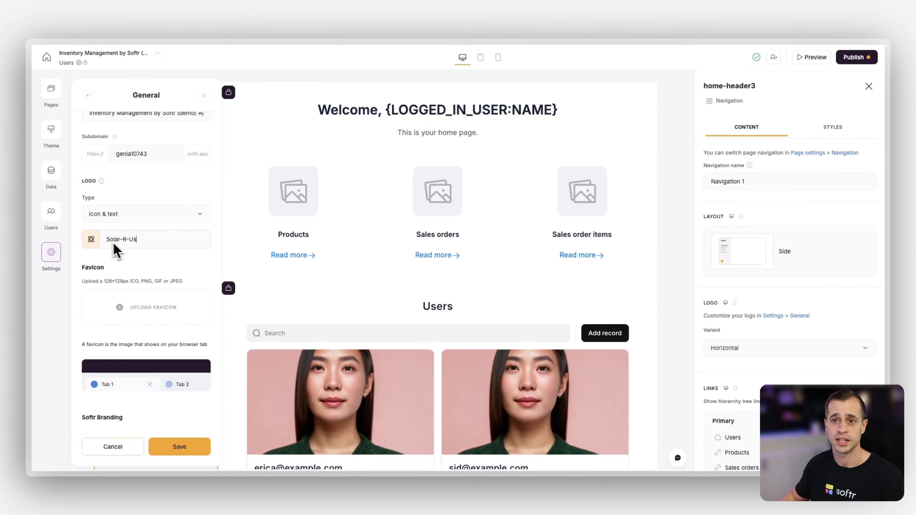
Search the logo icons for sun, choose the plain sun icon, and save the general settings
left_click(91, 238)
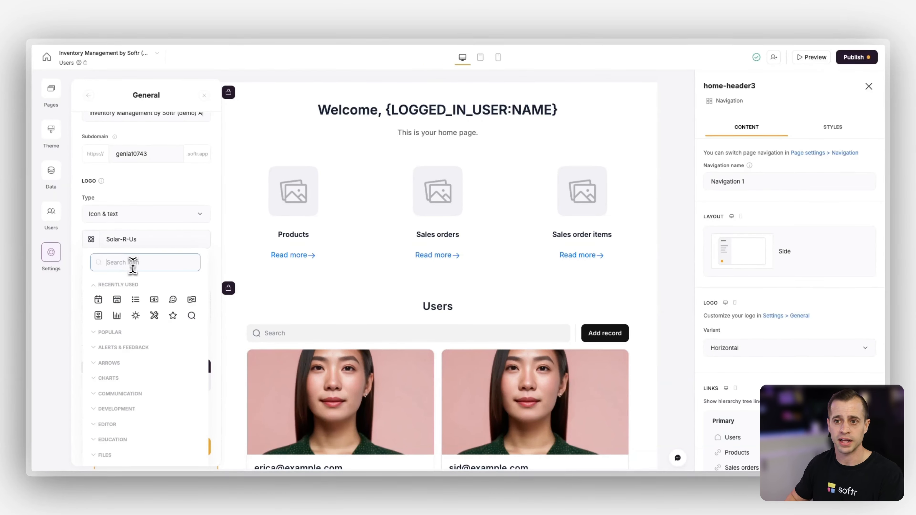
type("sun")
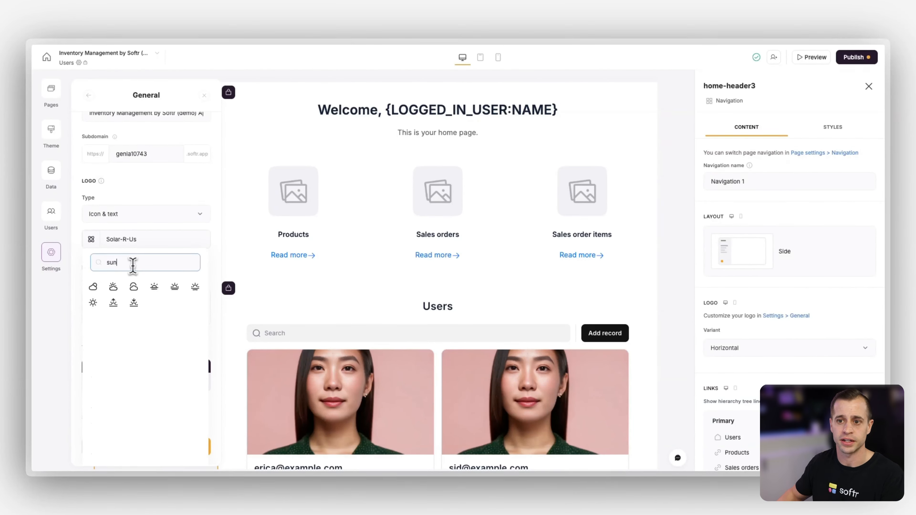
left_click(93, 303)
left_click(186, 451)
left_click(204, 95)
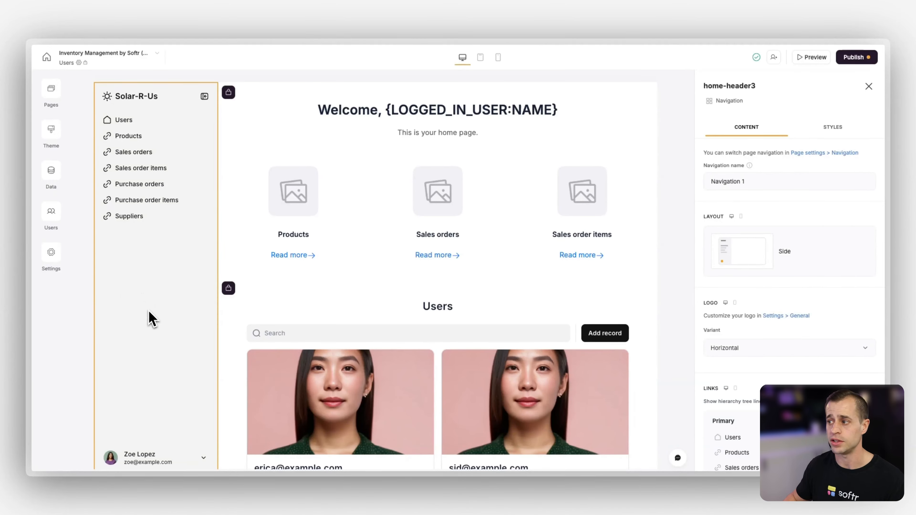
Delete the Purchase order items and Sales order items links from the navigation's primary links
scroll(723, 263, "down", 5)
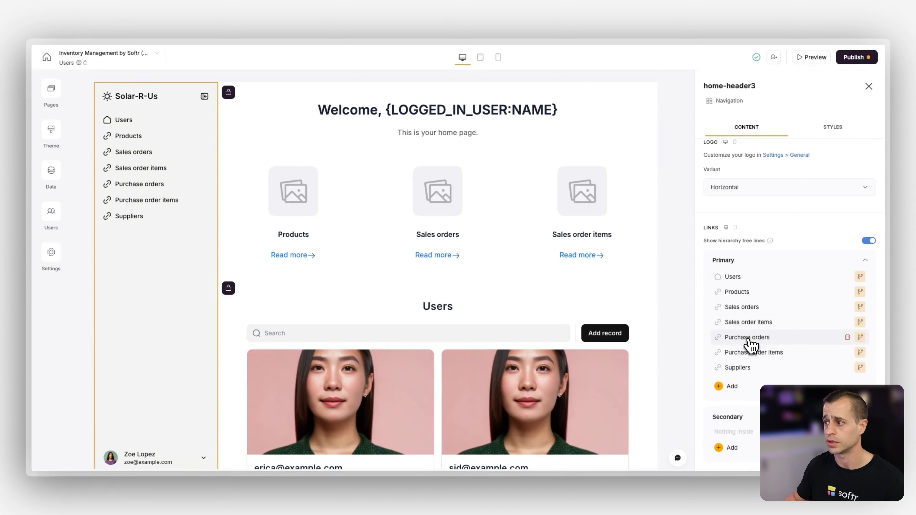
scroll(754, 306, "down", 2)
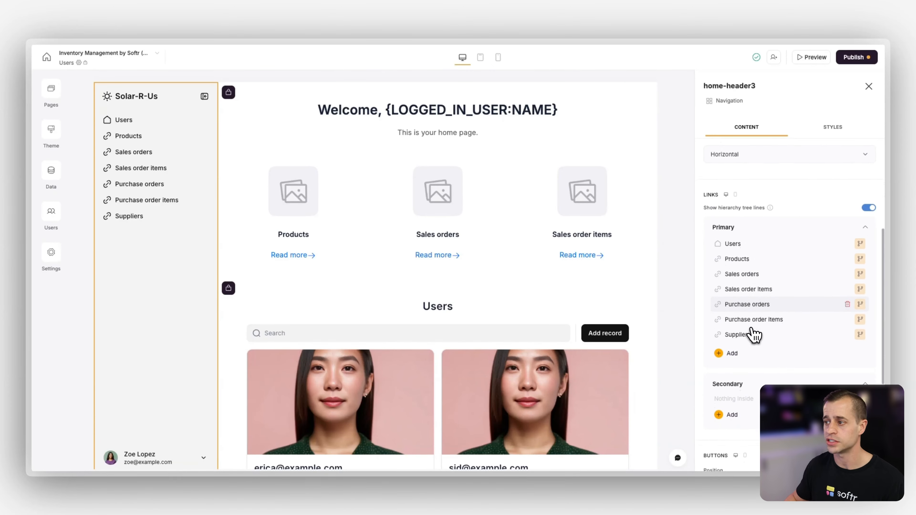
scroll(754, 333, "down", 1)
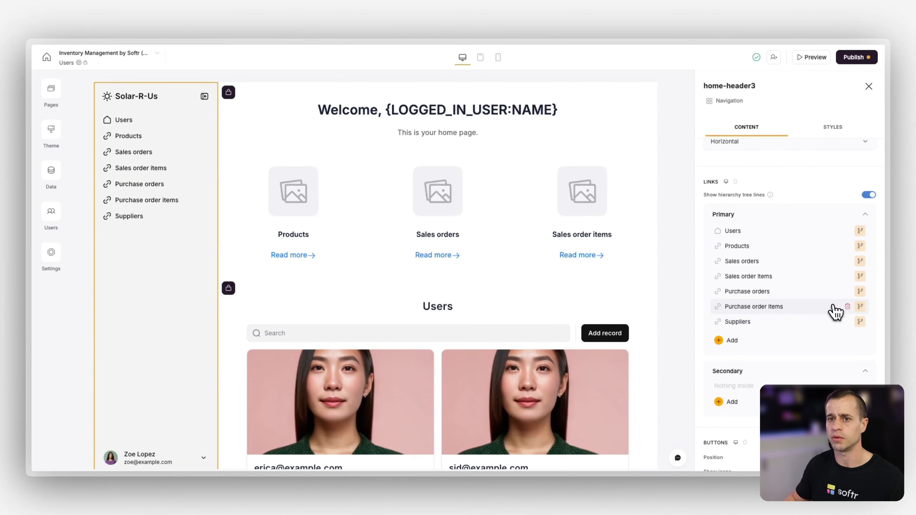
left_click(848, 307)
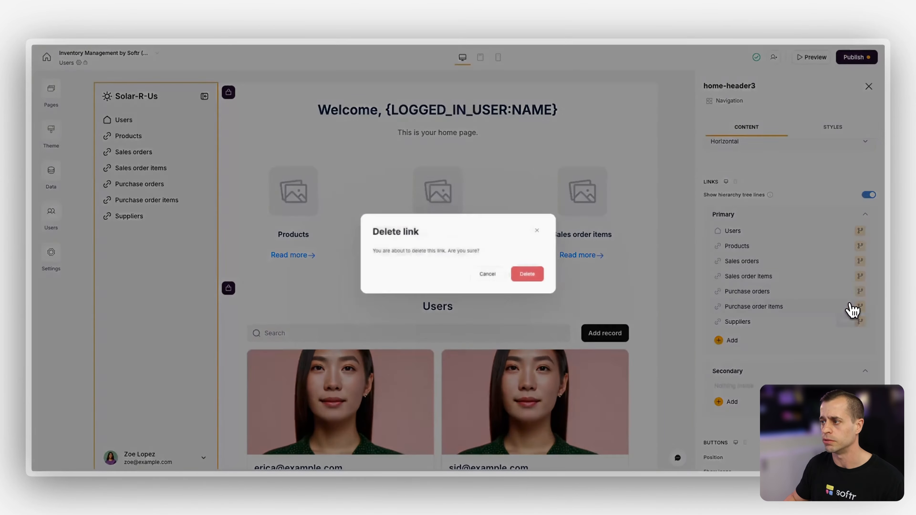
left_click(545, 283)
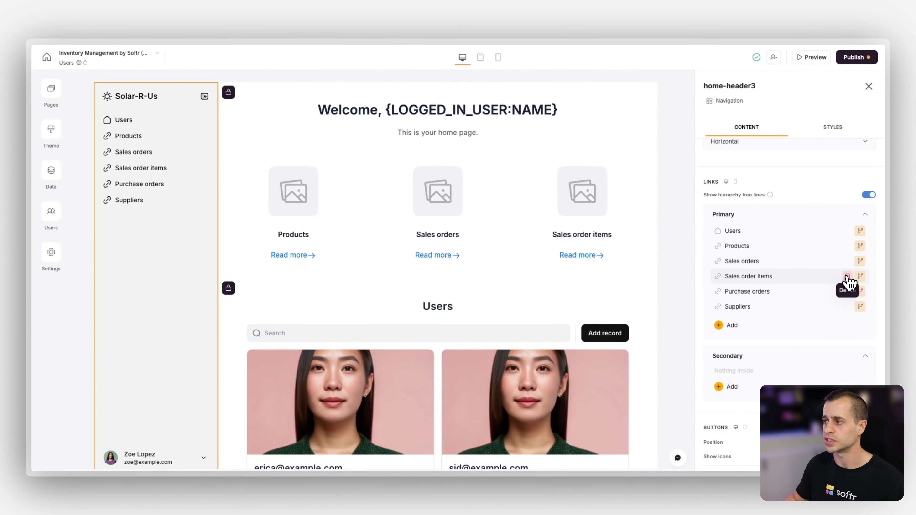
left_click(848, 277)
left_click(548, 285)
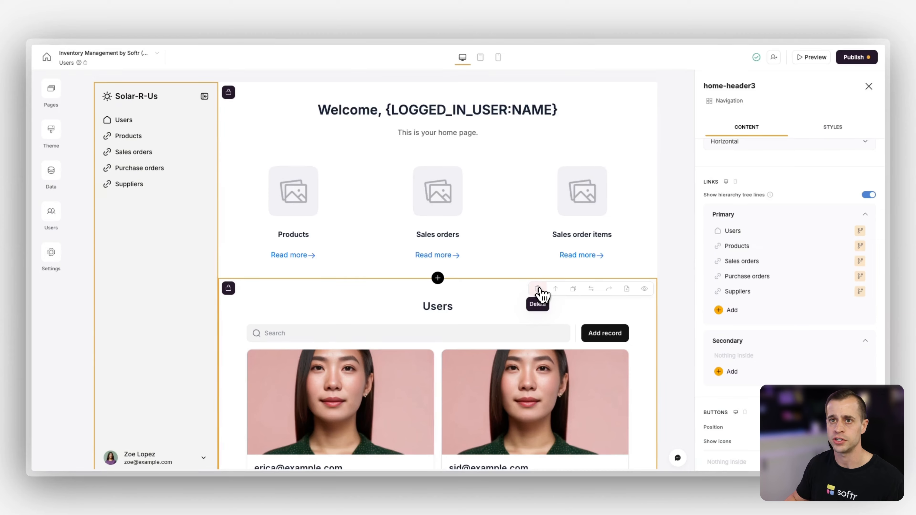
Rename the Users navigation link to Dashboard
left_click(776, 232)
double_click(634, 264)
type("Dashboard")
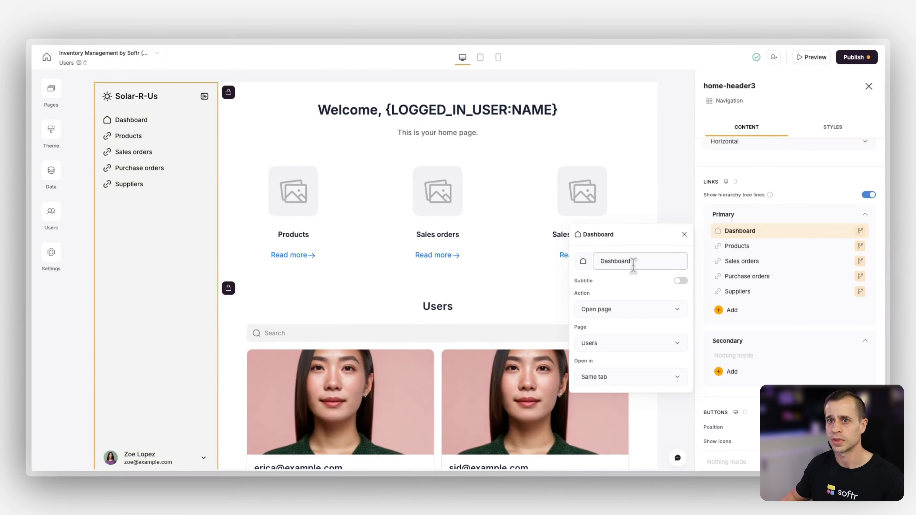
Rename the Products navigation link to Inventory
left_click(754, 246)
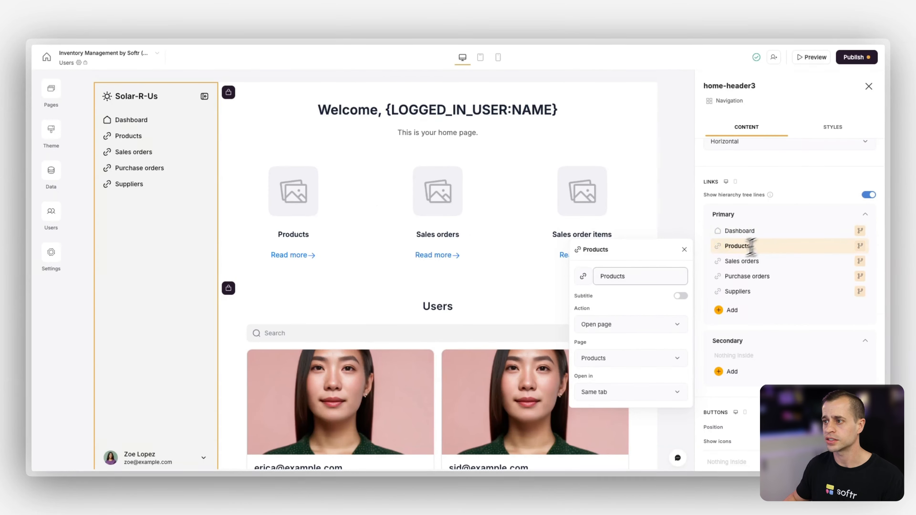
double_click(640, 276)
type("Inven")
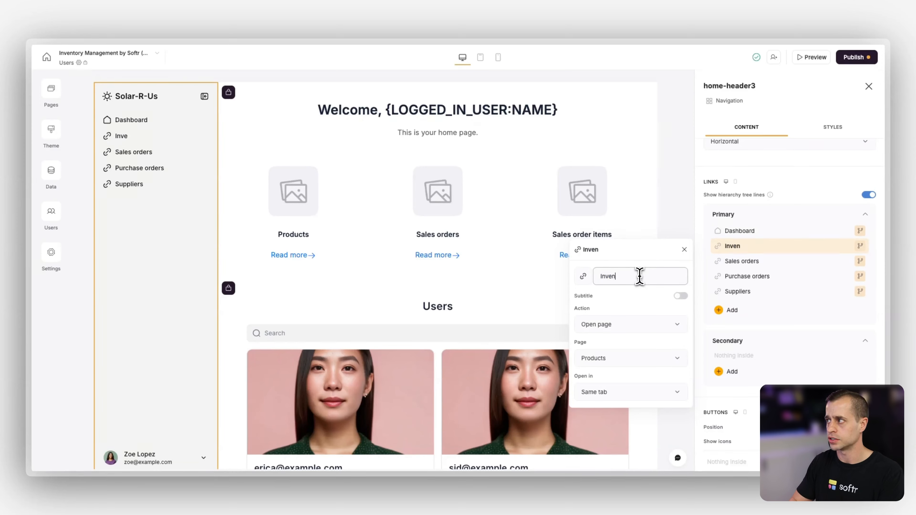
type("otu")
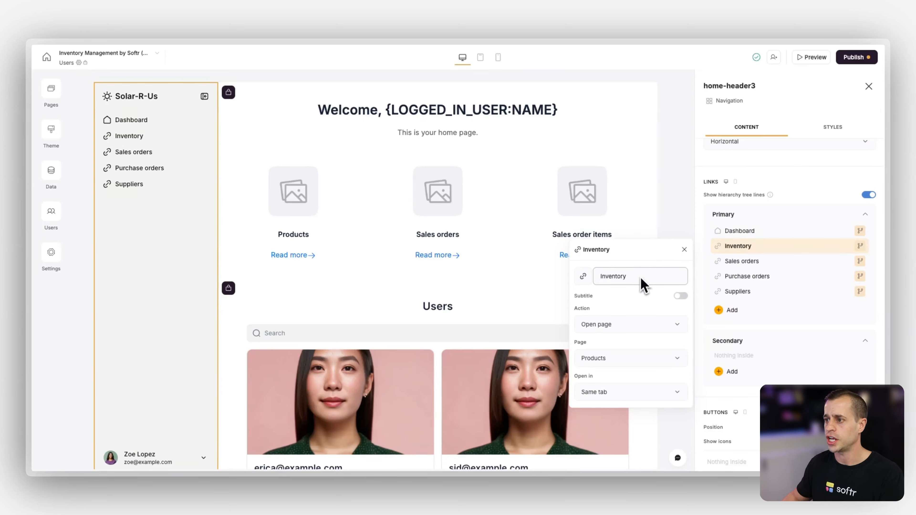
Give the Inventory link a drawer-like icon from the Development icon category
left_click(583, 277)
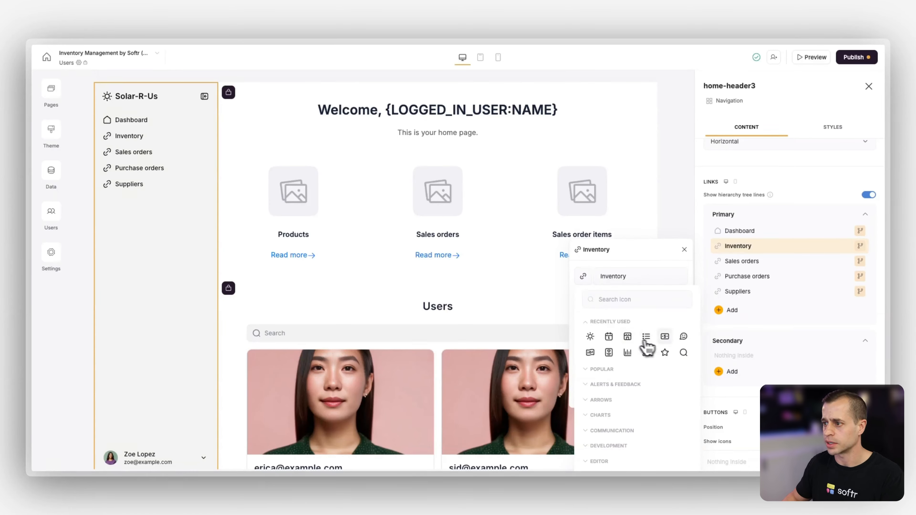
scroll(620, 359, "down", 2)
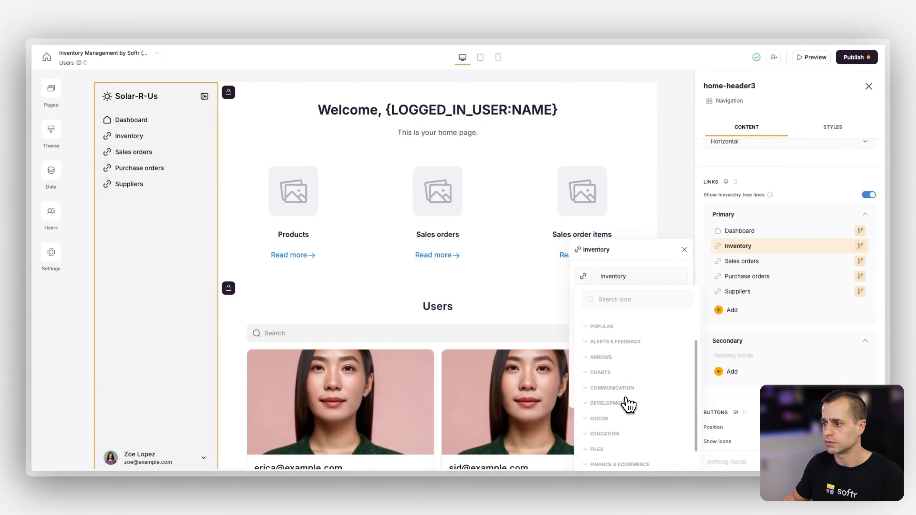
left_click(628, 404)
scroll(628, 397, "down", 3)
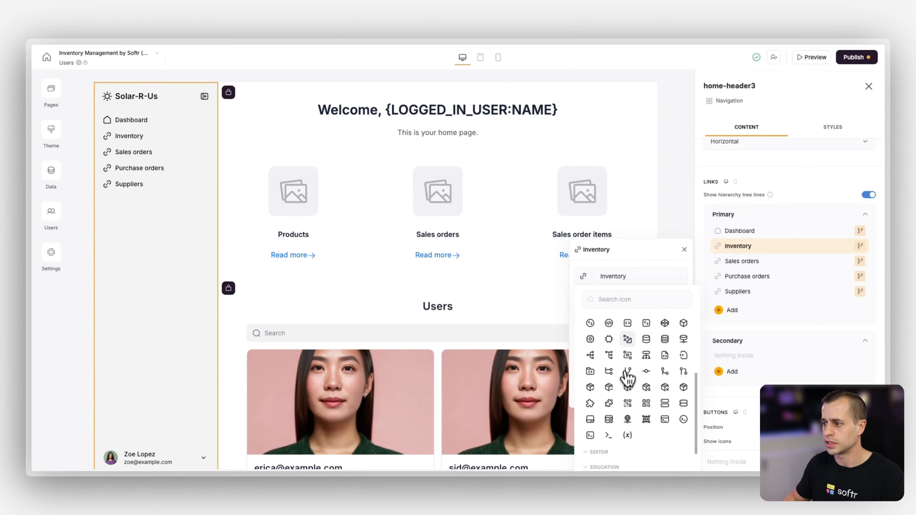
left_click(628, 376)
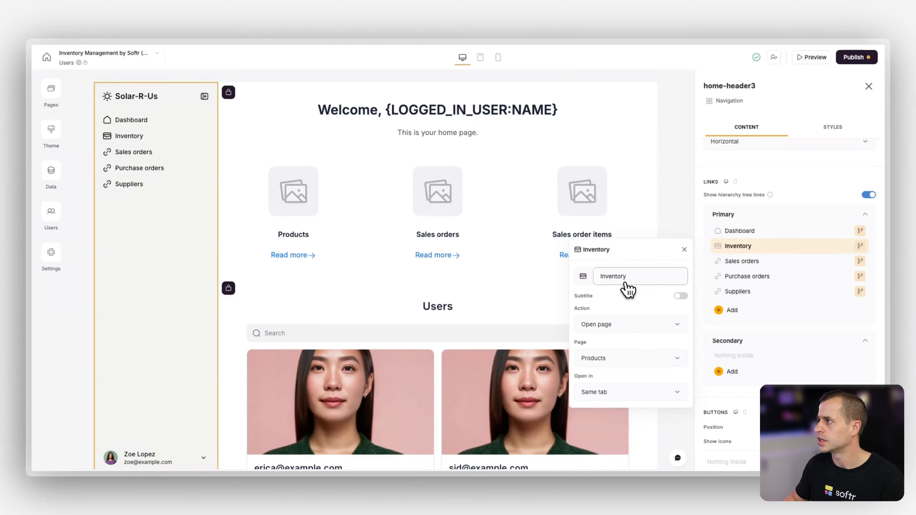
Set the Sales orders link's icon to the bulleted list
left_click(748, 262)
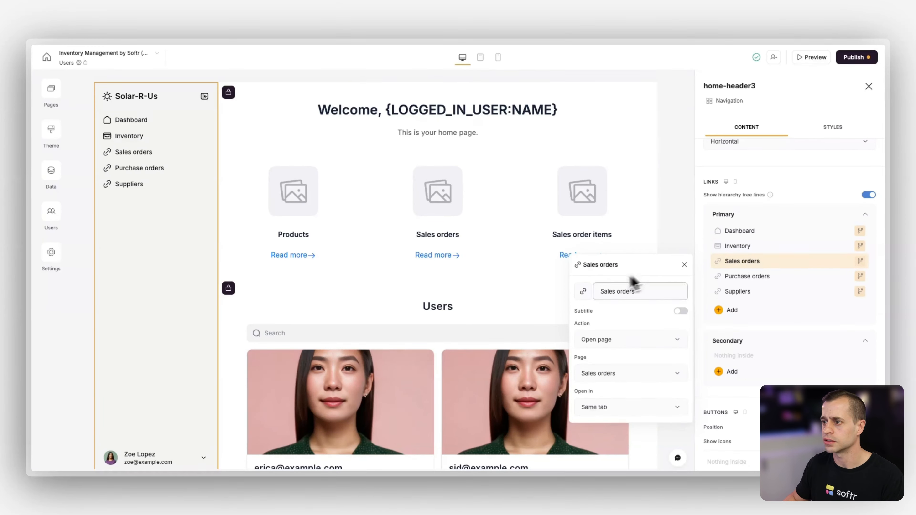
left_click(583, 291)
left_click(672, 357)
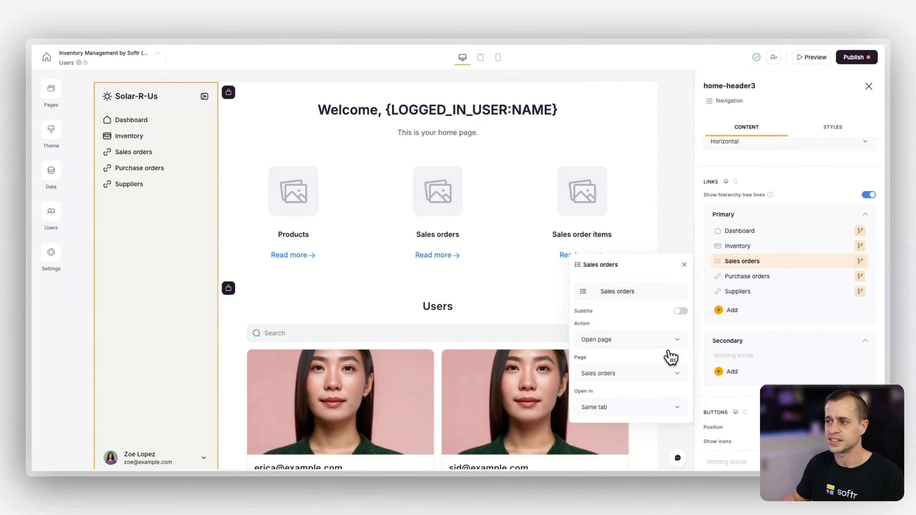
Set the Purchase orders link's icon to the card-shaped icon among the recently used ones
left_click(757, 278)
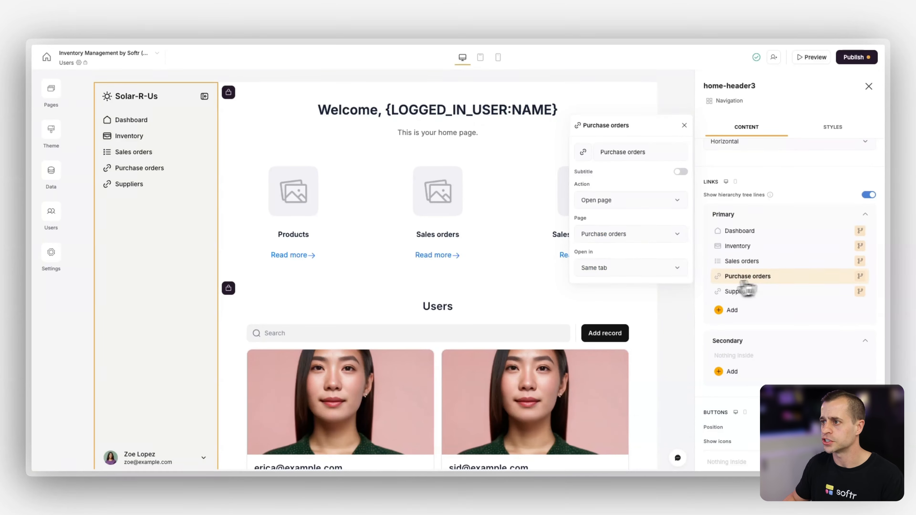
left_click(584, 152)
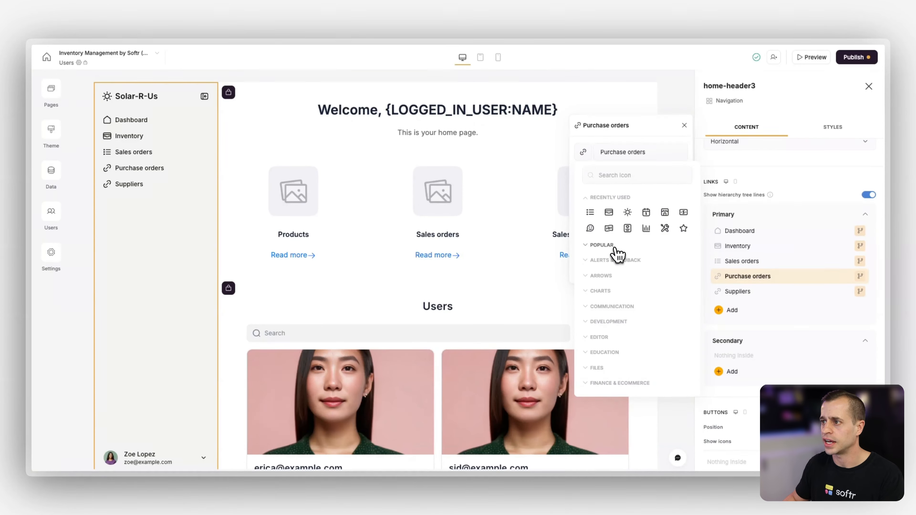
left_click(609, 228)
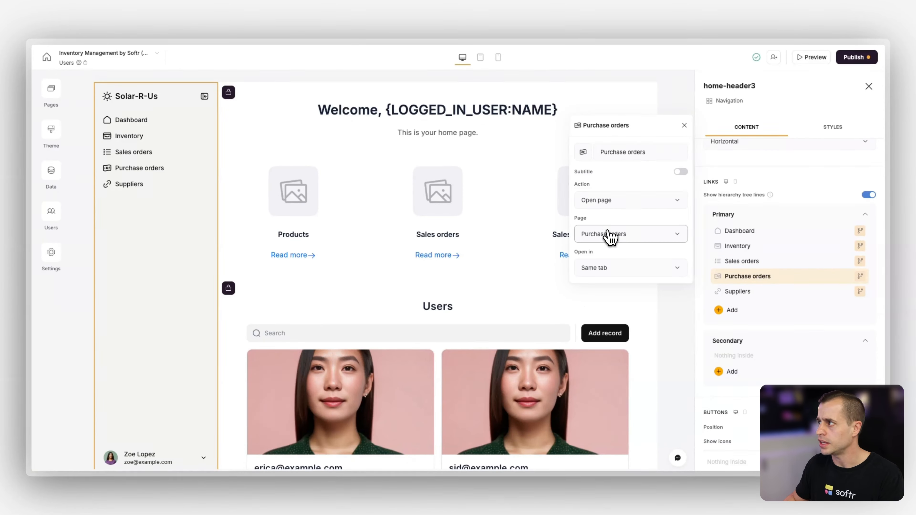
Search the icons for "tr" and give the Suppliers navigation link the truck icon
left_click(736, 292)
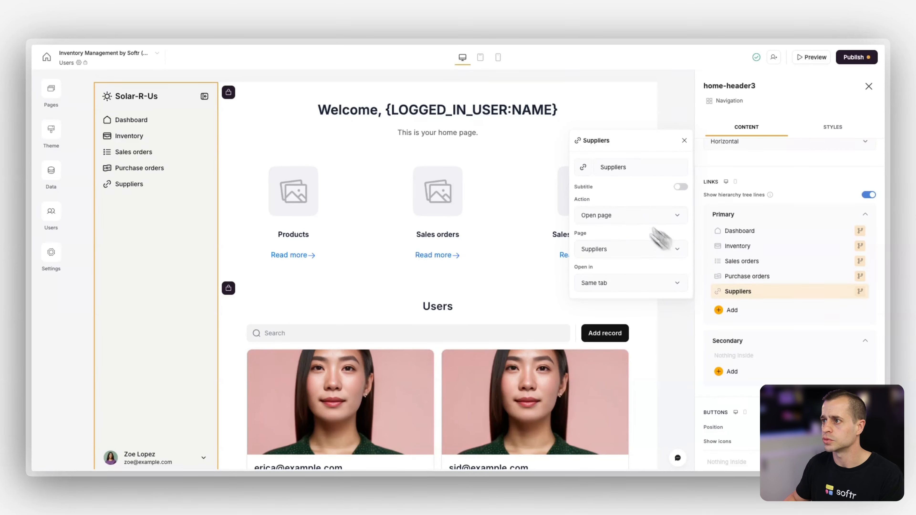
left_click(584, 167)
left_click(633, 192)
type("truck")
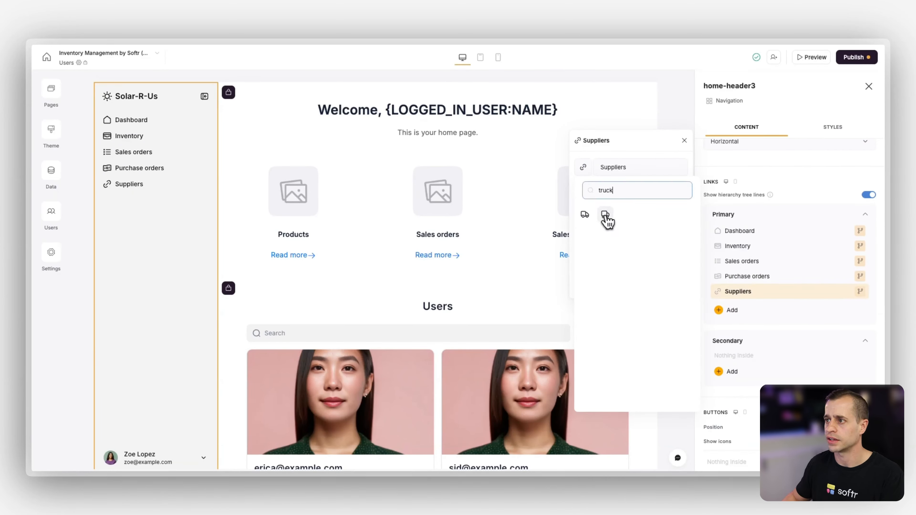
left_click(609, 215)
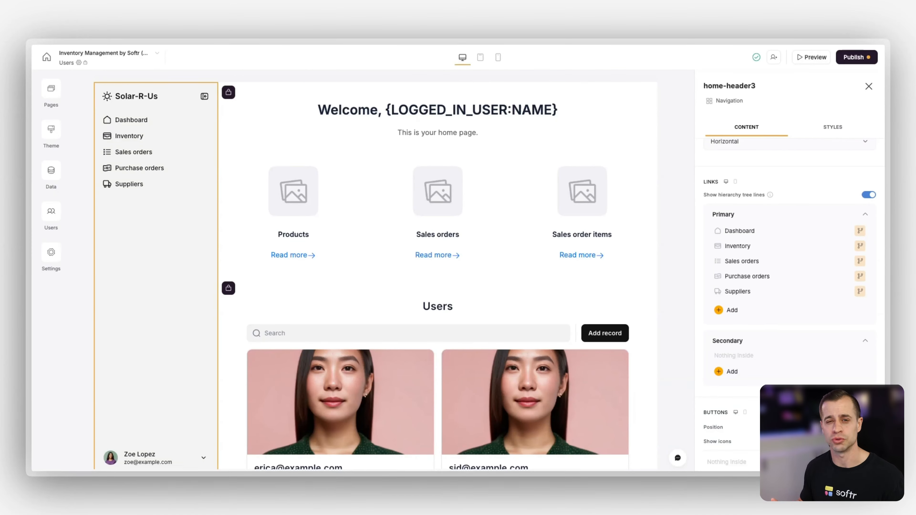
In the page rules, choose Users as the page logged-in users see after signing in
left_click(51, 93)
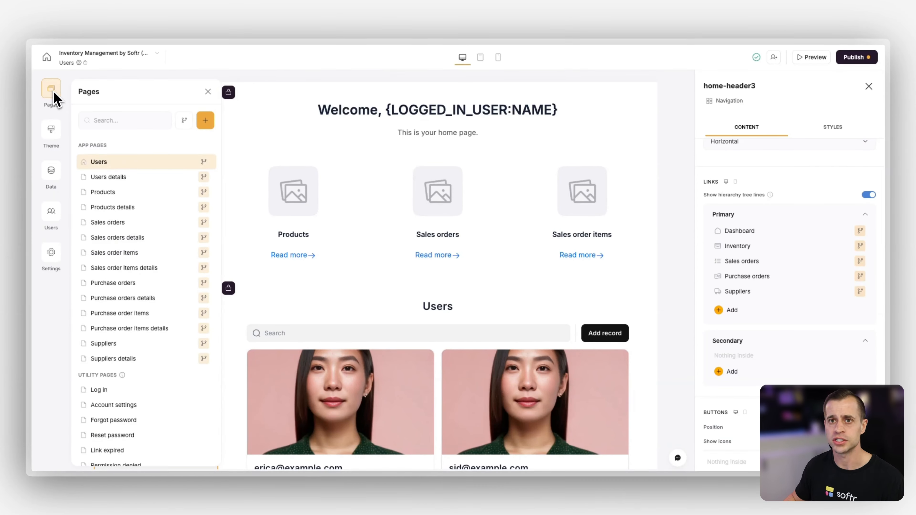
left_click(184, 121)
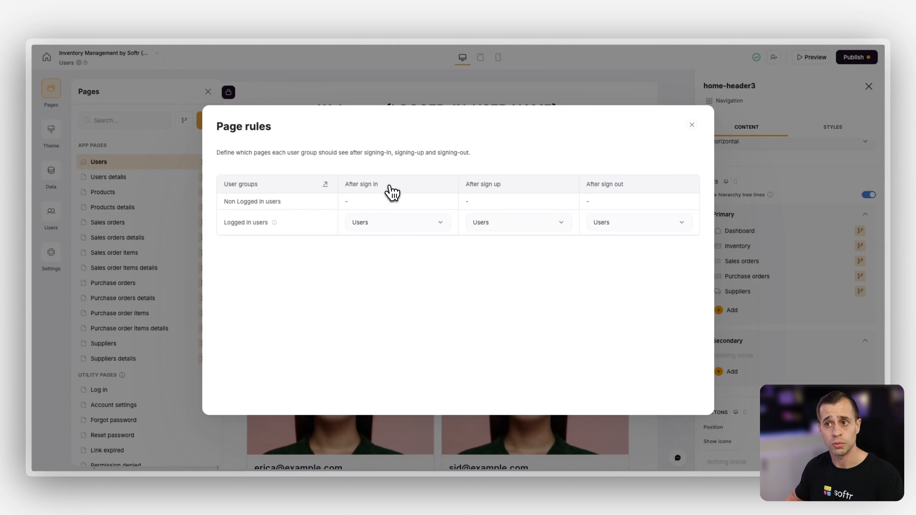
left_click(390, 223)
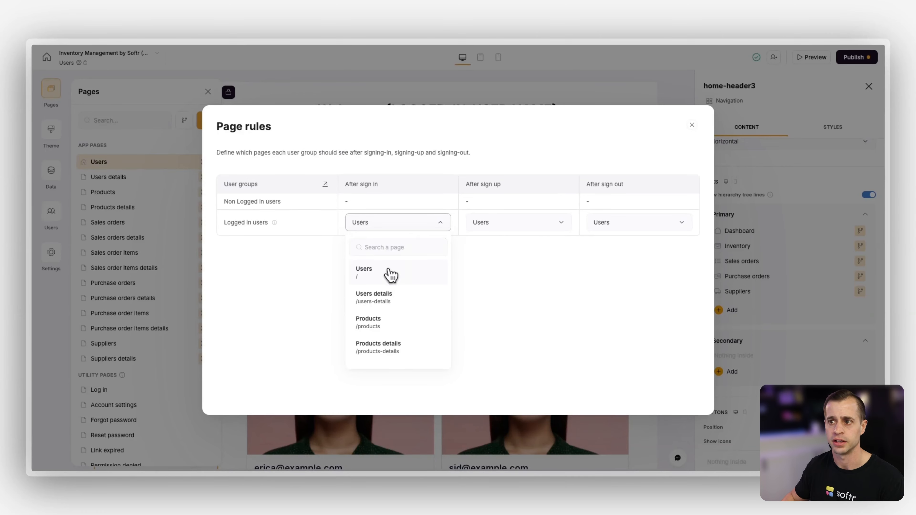
left_click(390, 276)
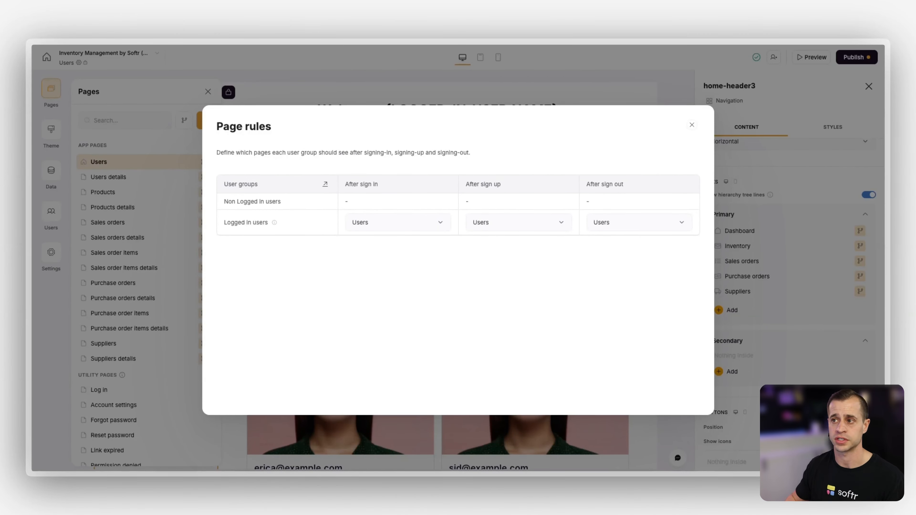
Set the page logged-in users see after signing out to Log in, and close the page rules
left_click(626, 222)
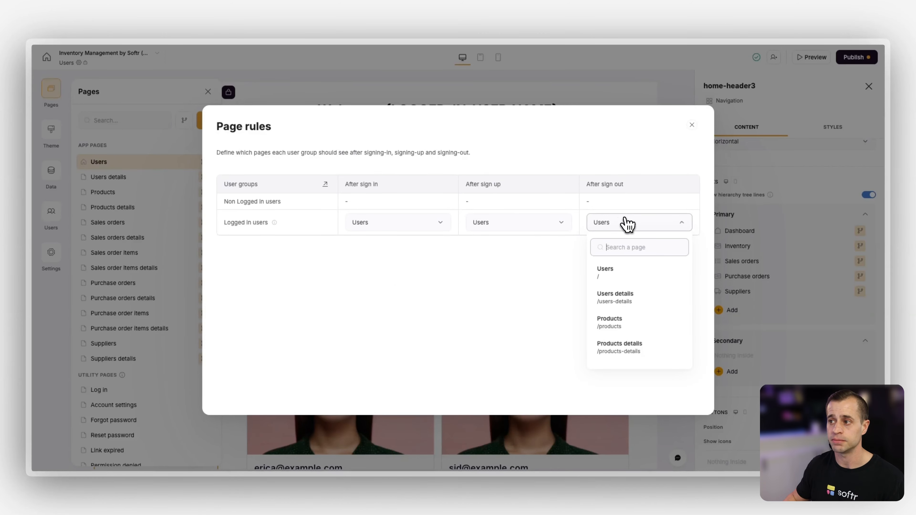
type("sig")
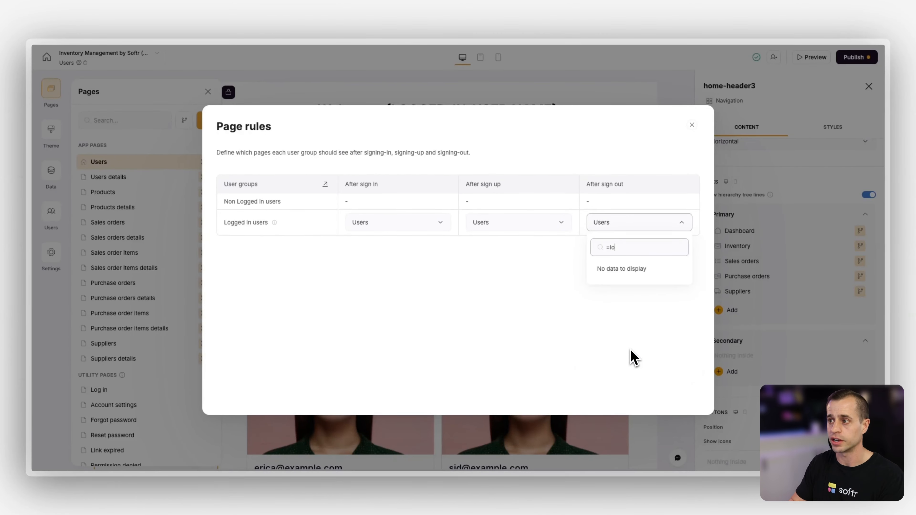
key("BackSpace")
key("BackSpace")
key("BackSpace")
type("log")
left_click(624, 280)
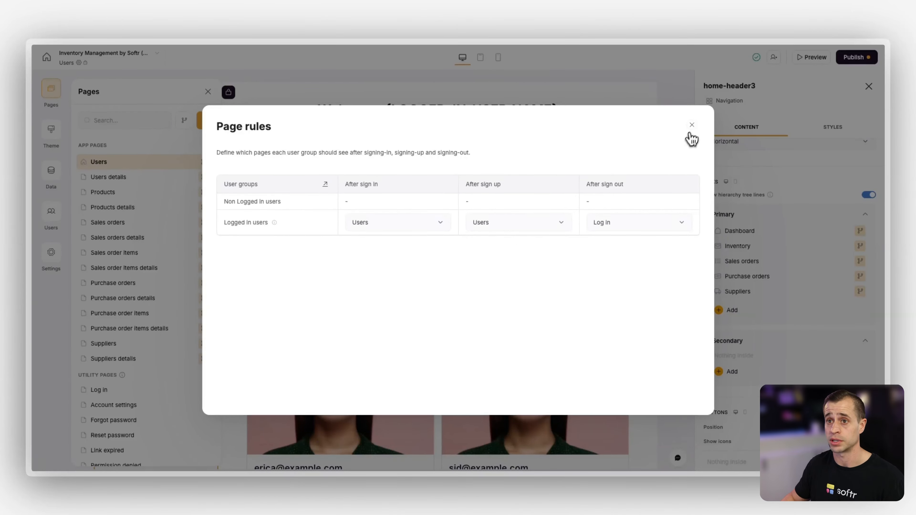
left_click(692, 125)
Rename the Users page to Dashboard in its general page settings and leave the page list
left_click(193, 162)
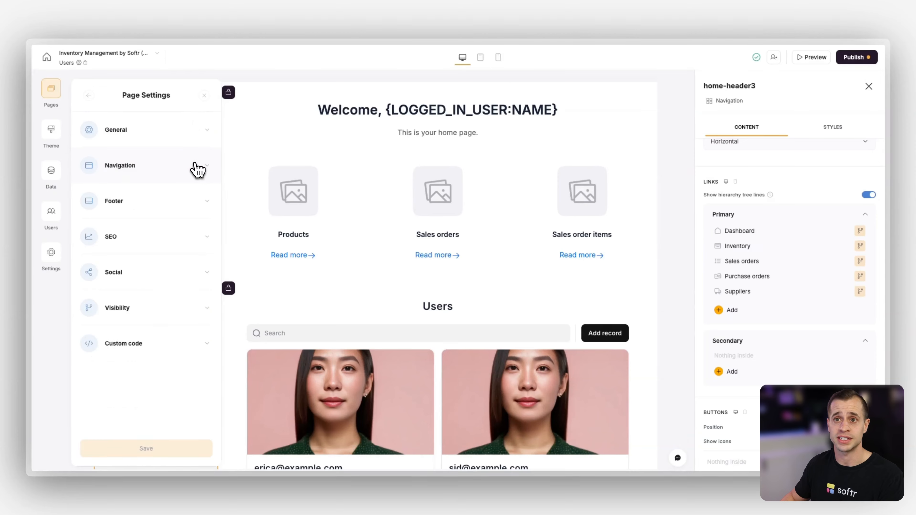
left_click(158, 137)
triple_click(127, 169)
type("Das")
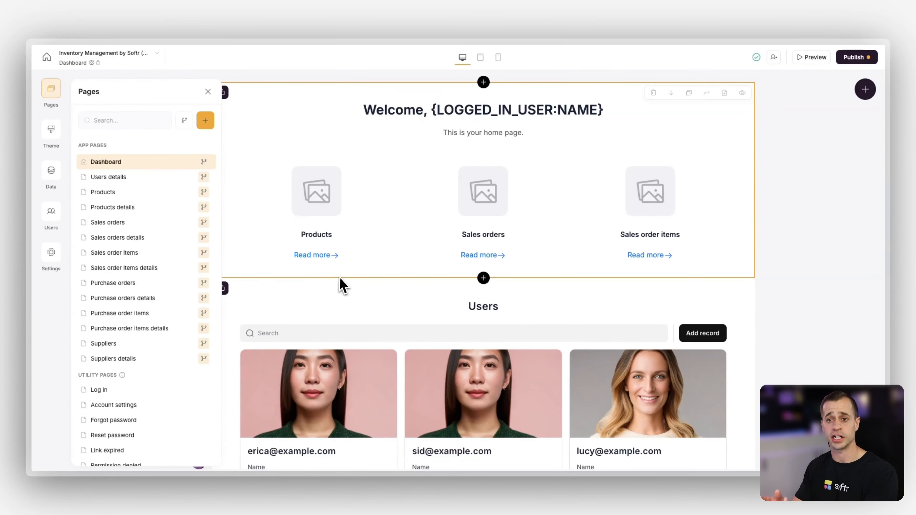
left_click(351, 300)
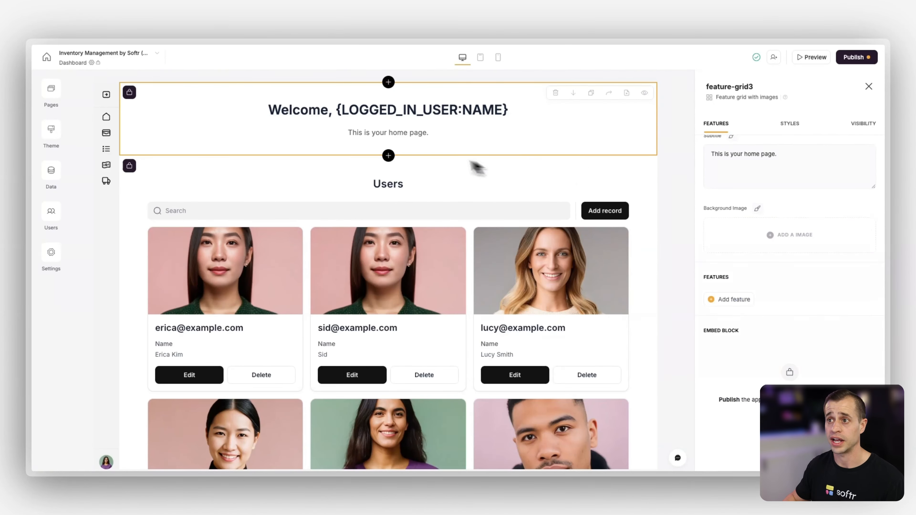
Add a static Quick links block between the welcome block and the Users block
left_click(389, 155)
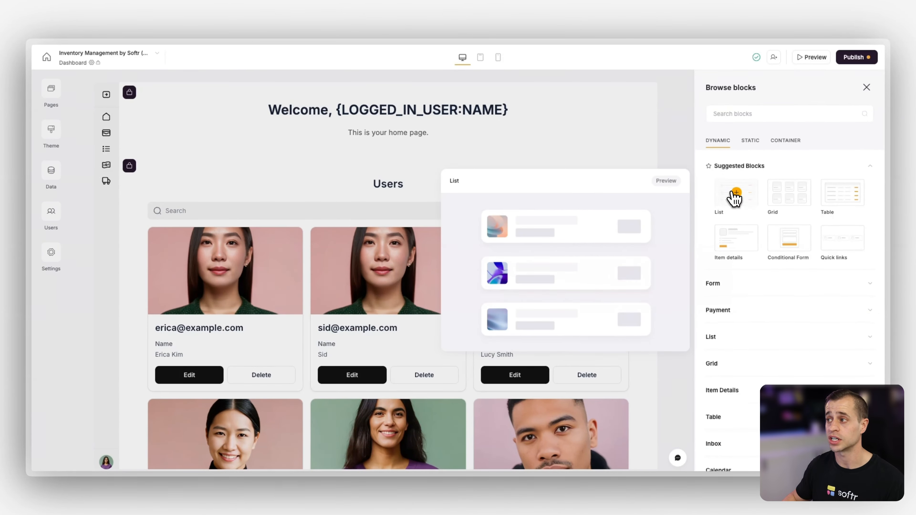
mouse_move(788, 202)
mouse_move(850, 236)
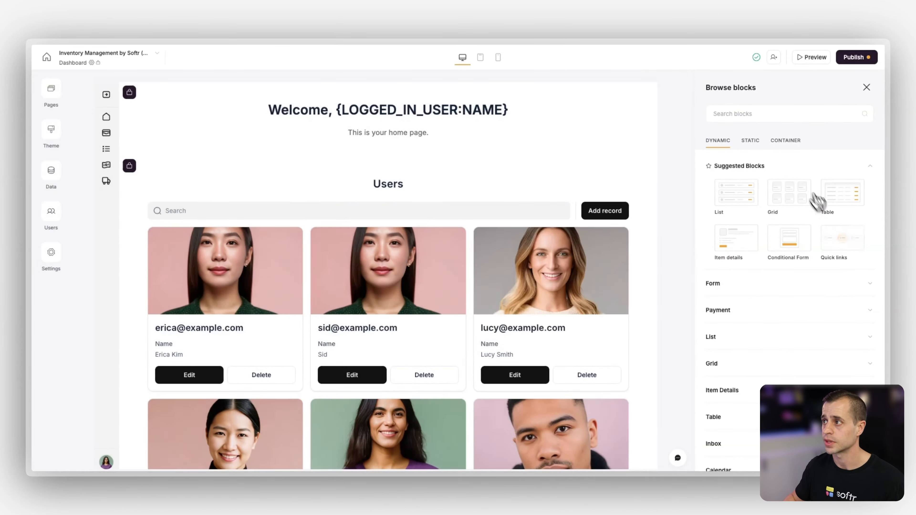
left_click(754, 142)
left_click(742, 169)
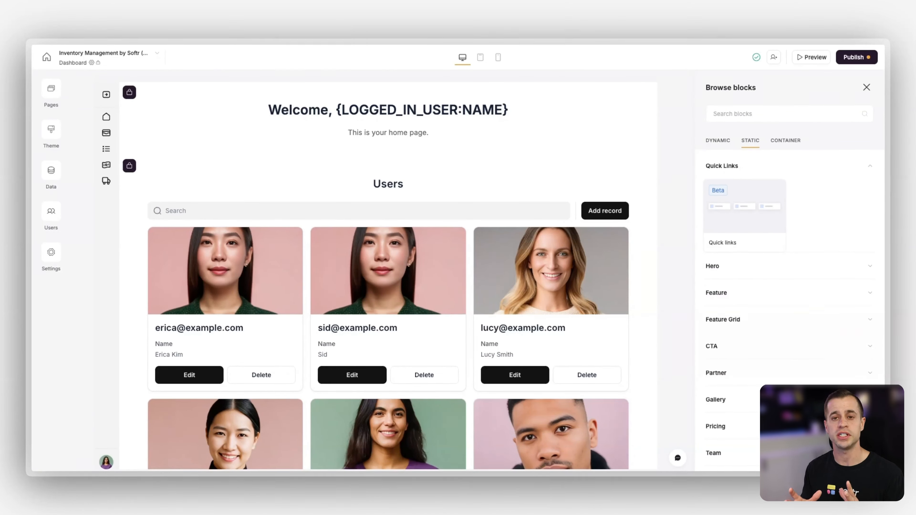
mouse_move(746, 194)
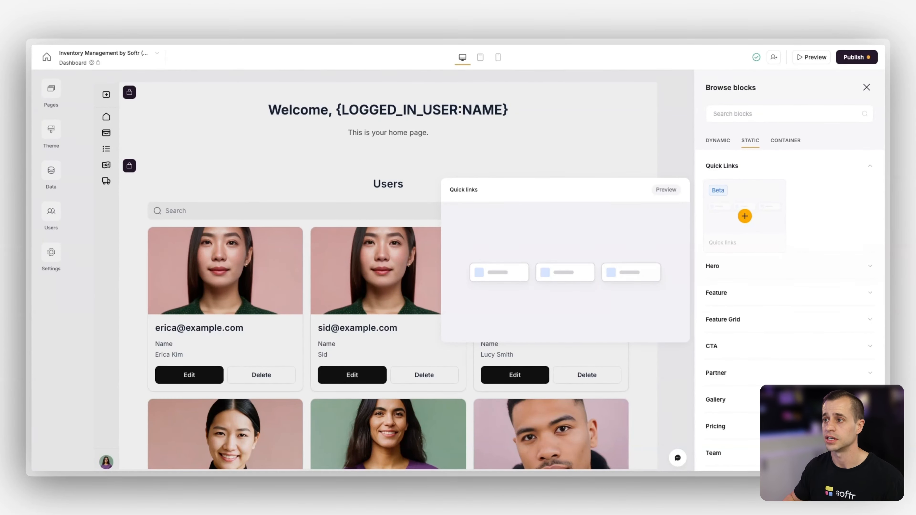
left_click(745, 217)
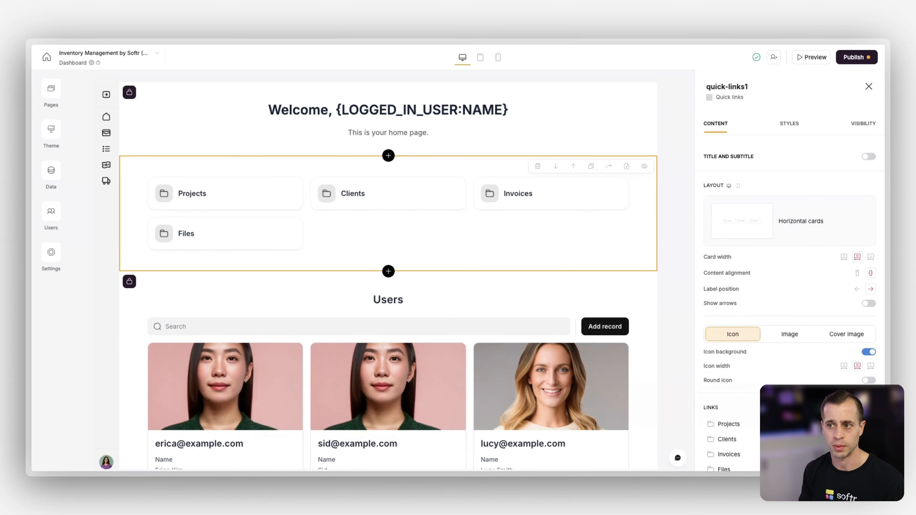
Start adding a block below the quick links and browse the container and dynamic block types
scroll(236, 204, "down", 3)
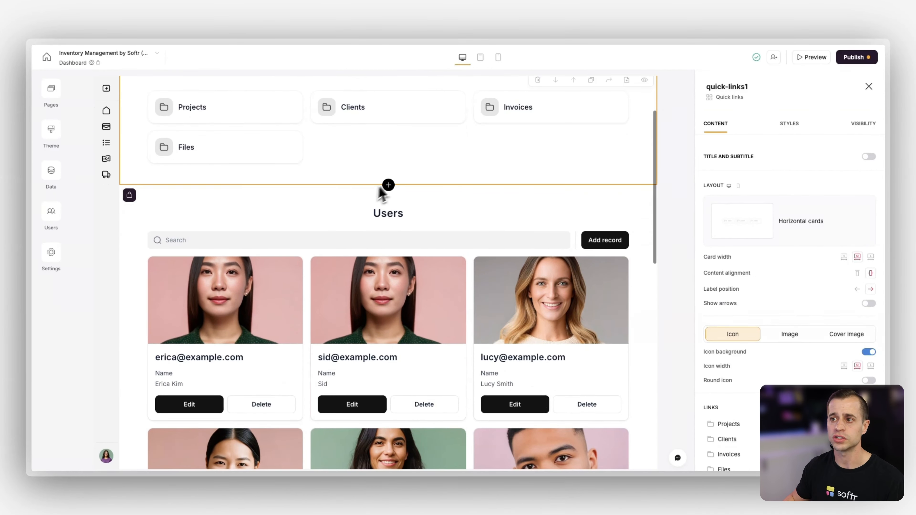
left_click(389, 185)
left_click(784, 141)
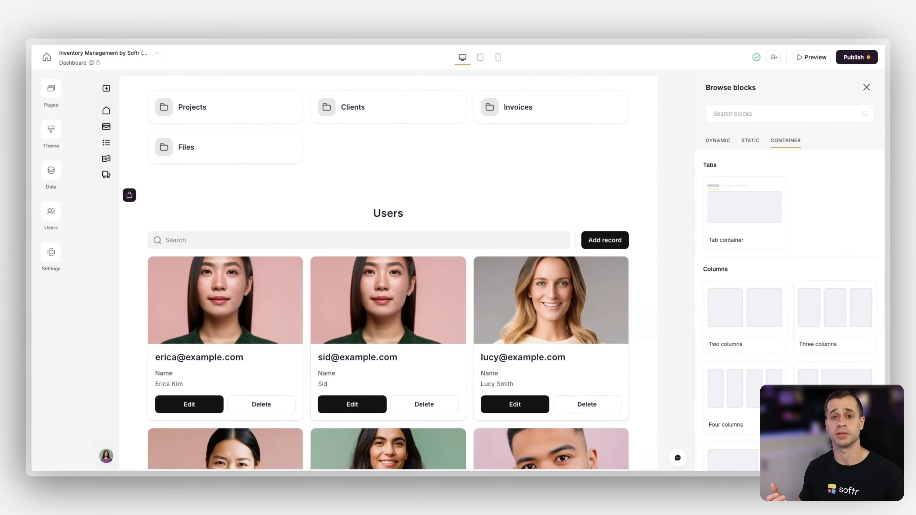
scroll(577, 236, "up", 3)
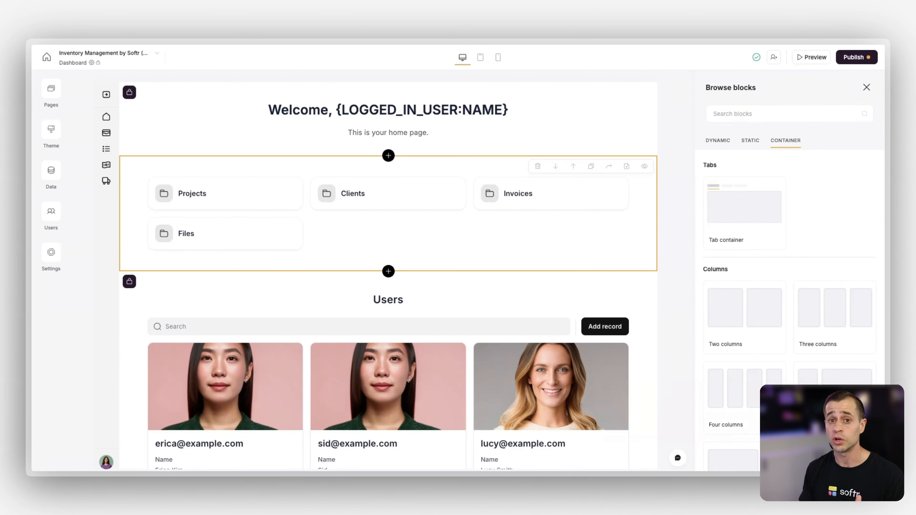
left_click(718, 144)
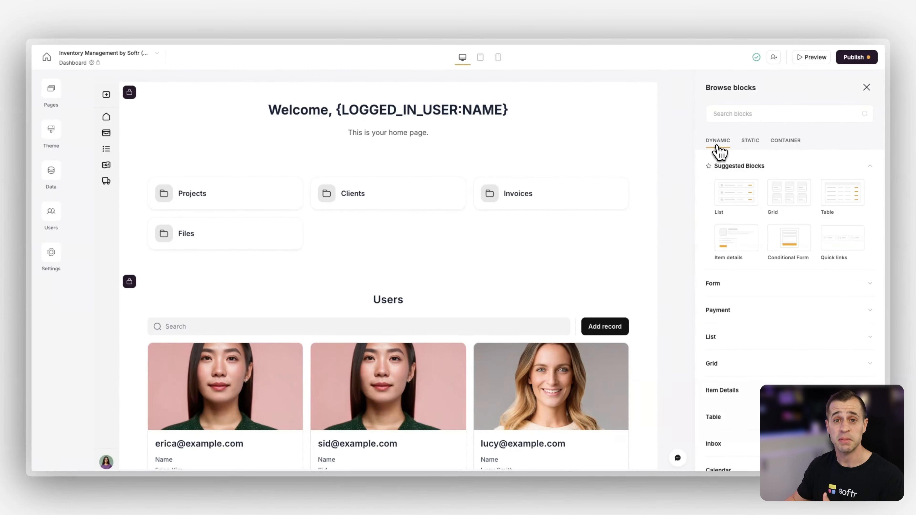
scroll(745, 311, "down", 3)
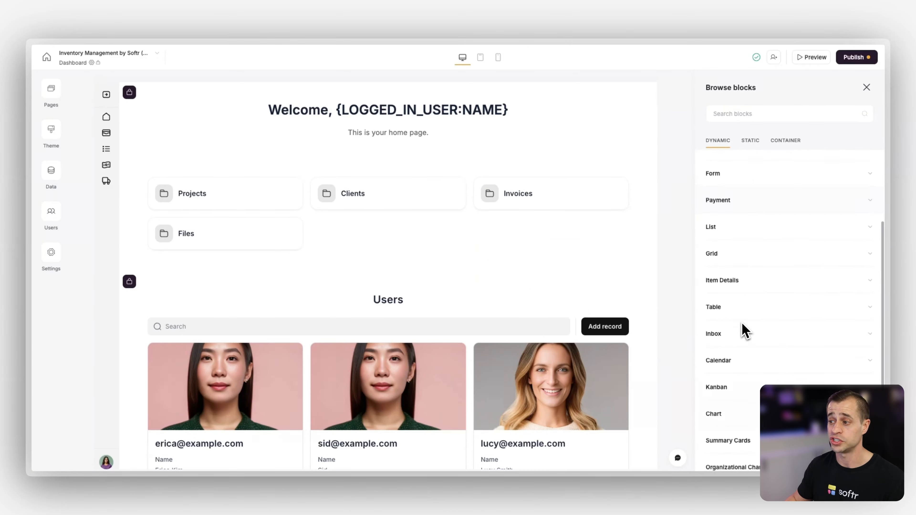